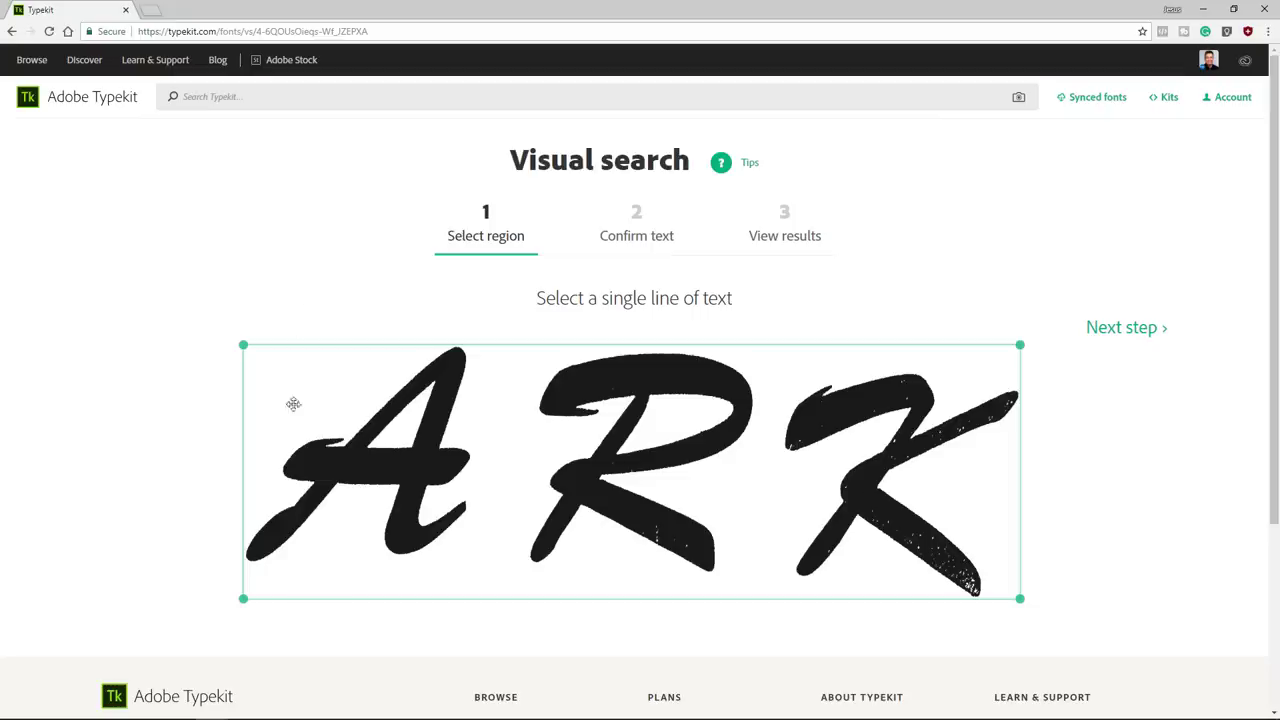
Step: Tighten the search region around the ARK lettering and preview similar fonts at 120px reading 'Photoshop'
left_click_drag(243, 443, 190, 427)
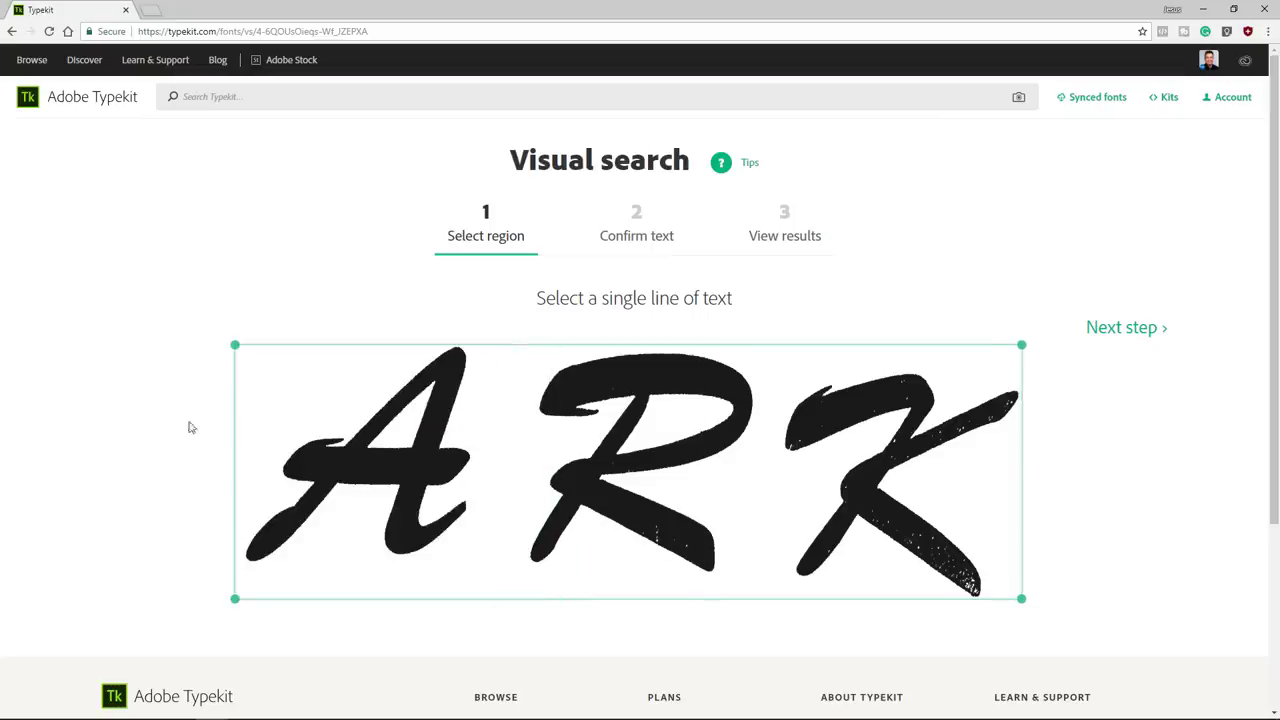
left_click(1106, 331)
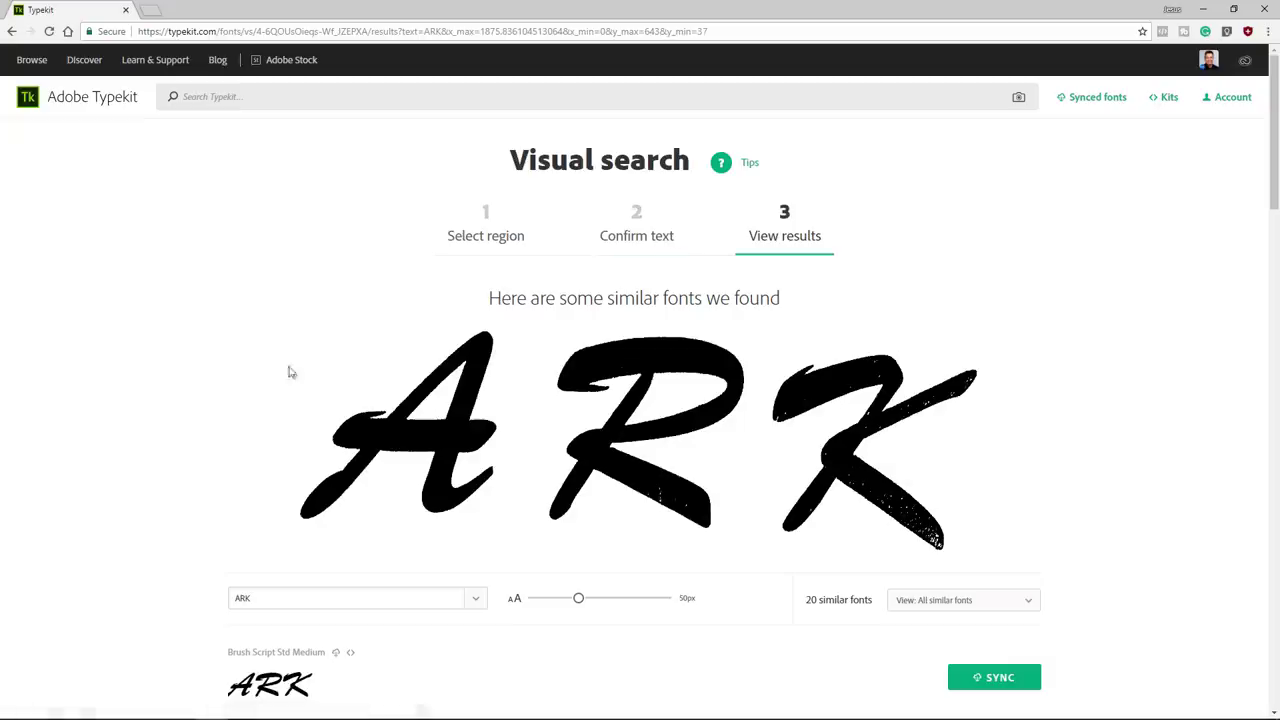
scroll(193, 329, "down", 1)
scroll(163, 420, "down", 2)
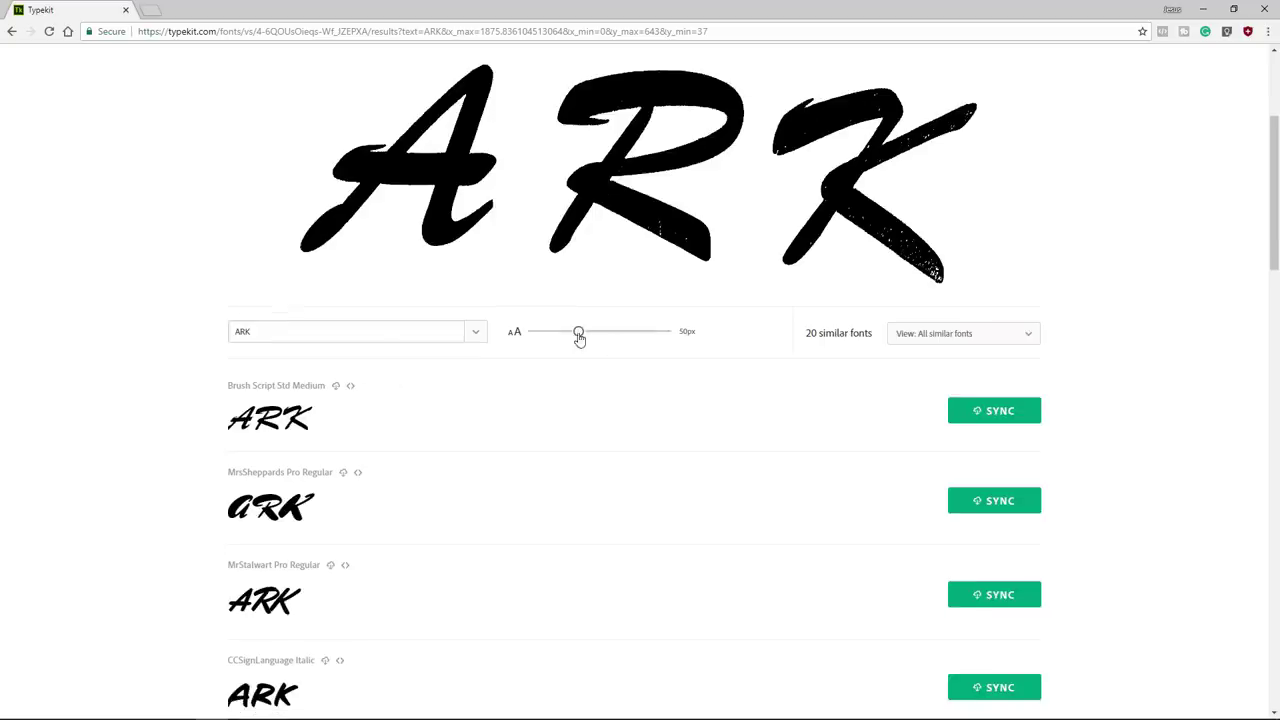
left_click_drag(578, 332, 677, 340)
left_click_drag(331, 331, 209, 331)
type("Photoshop")
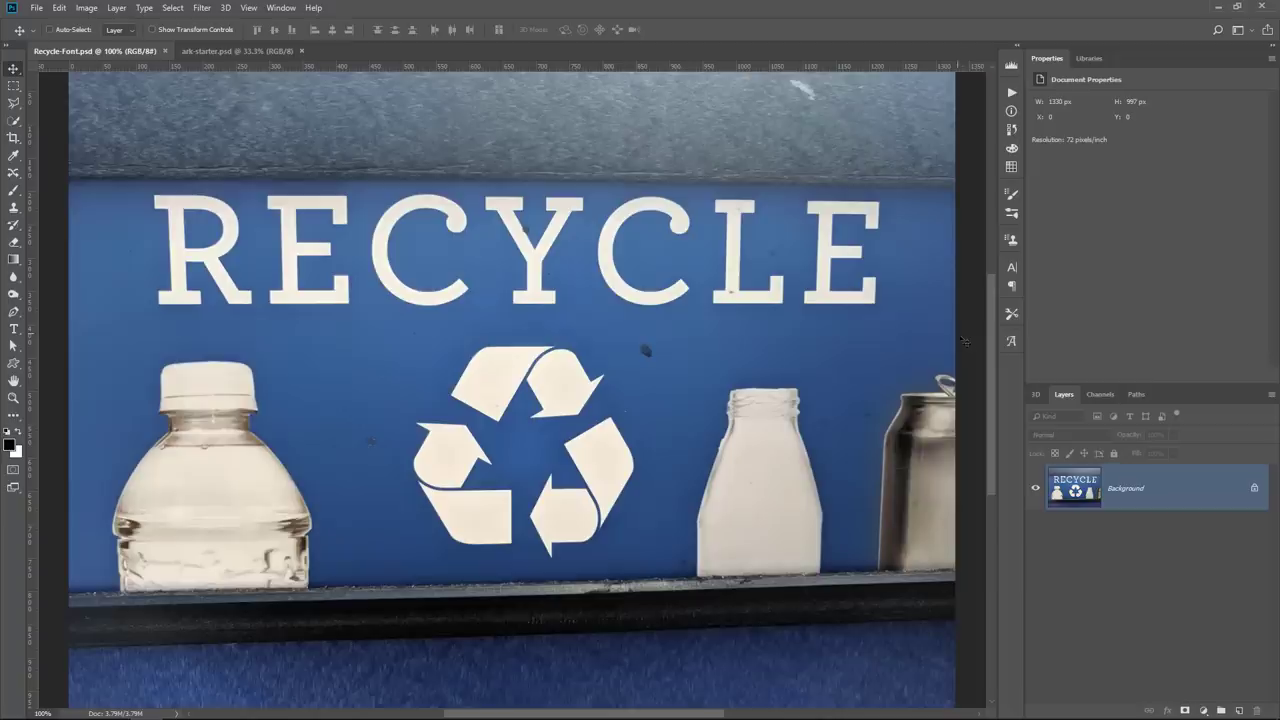
Step: Run Type > Match Font with the sample box framed tightly around the word RECYCLE
left_click(148, 8)
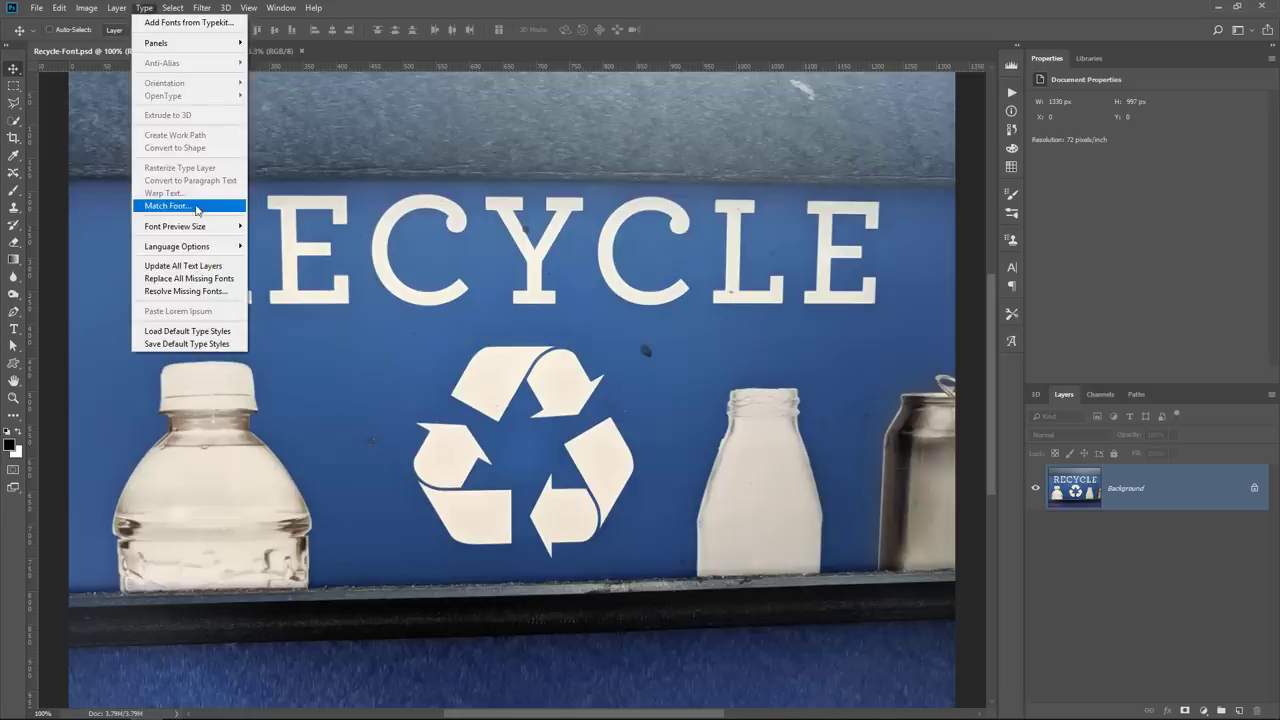
left_click(167, 205)
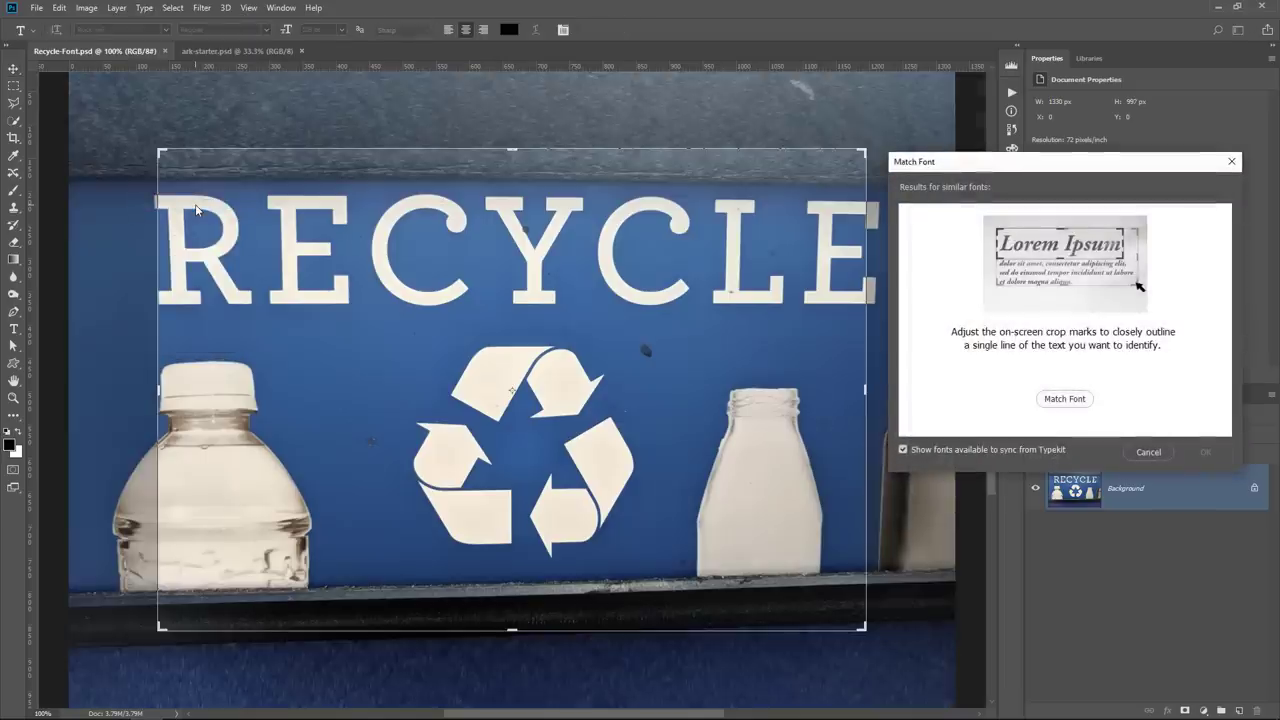
left_click_drag(974, 170, 984, 171)
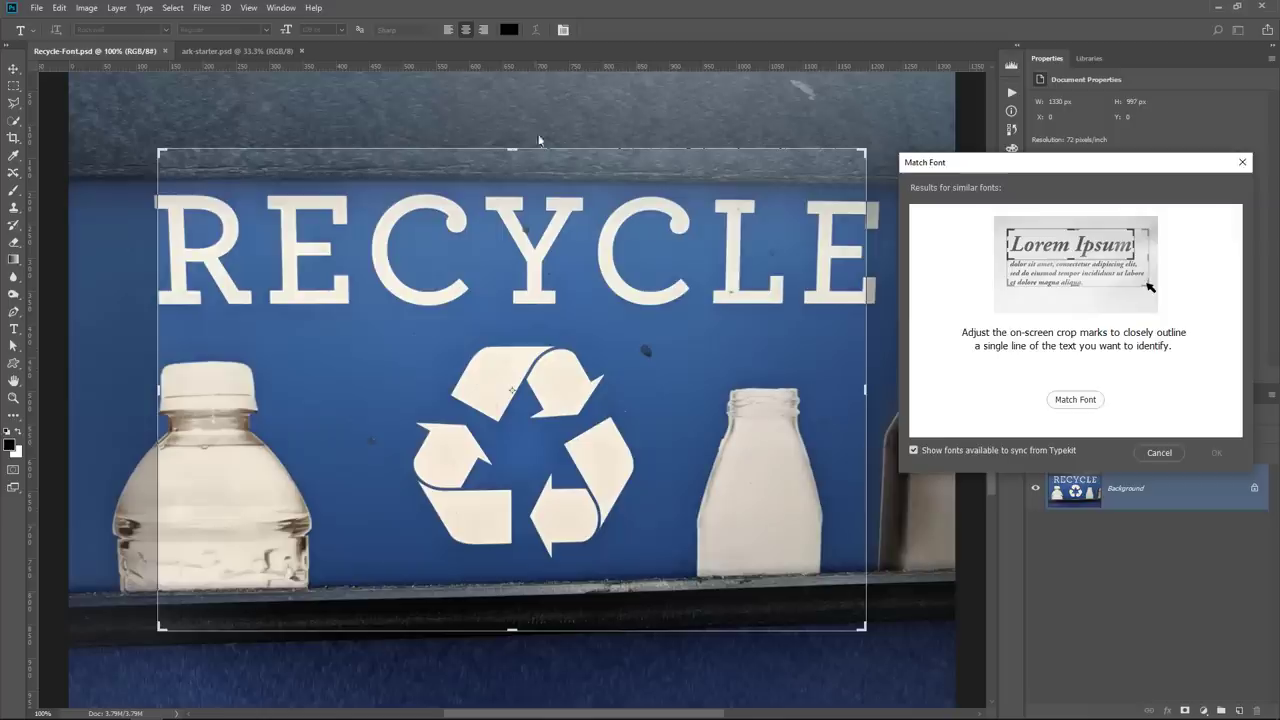
left_click_drag(511, 149, 511, 188)
left_click_drag(866, 405, 885, 405)
left_click_drag(522, 630, 548, 312)
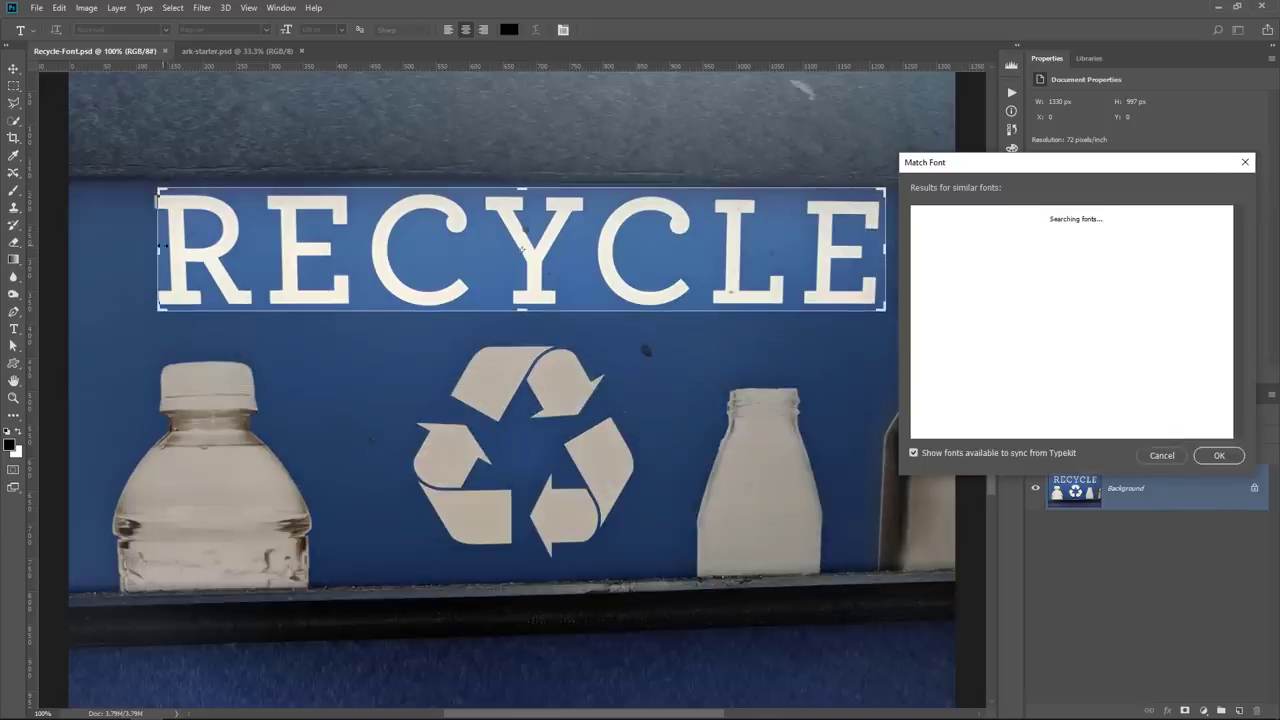
left_click_drag(158, 249, 152, 249)
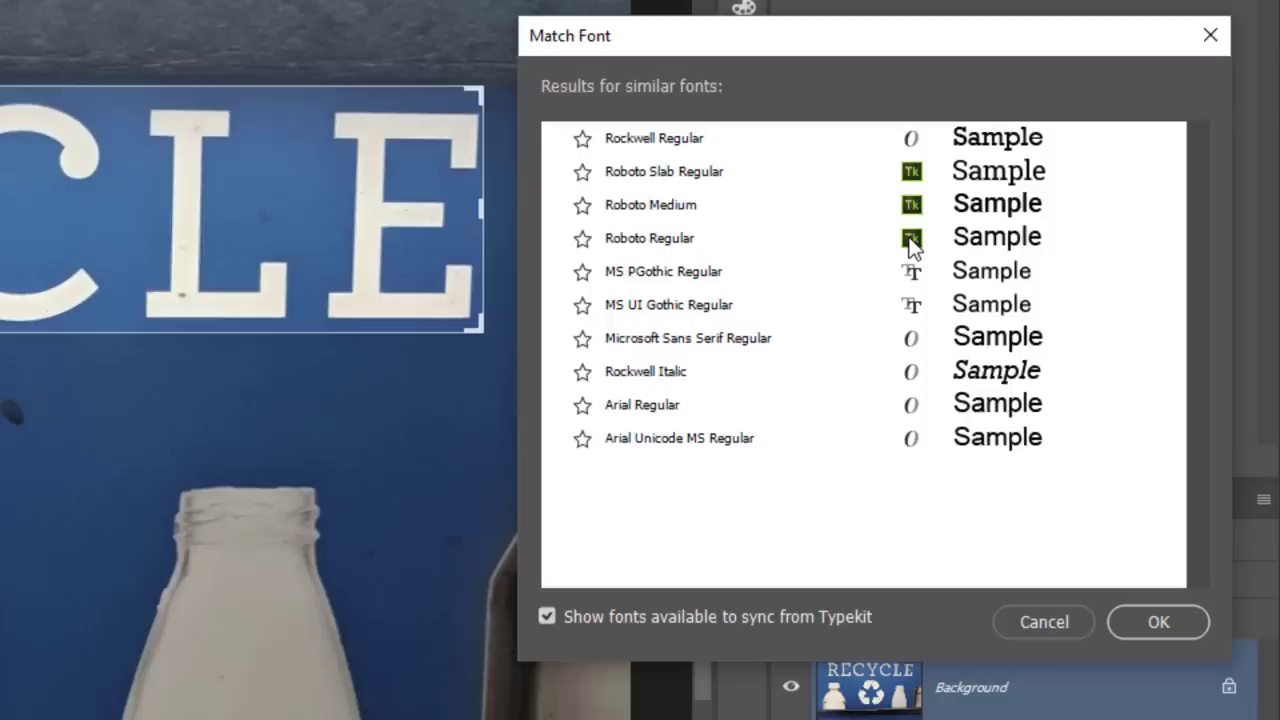
Step: Pick Rockwell Regular and add a left-aligned text layer reading RECYCLE on the canvas
left_click(674, 136)
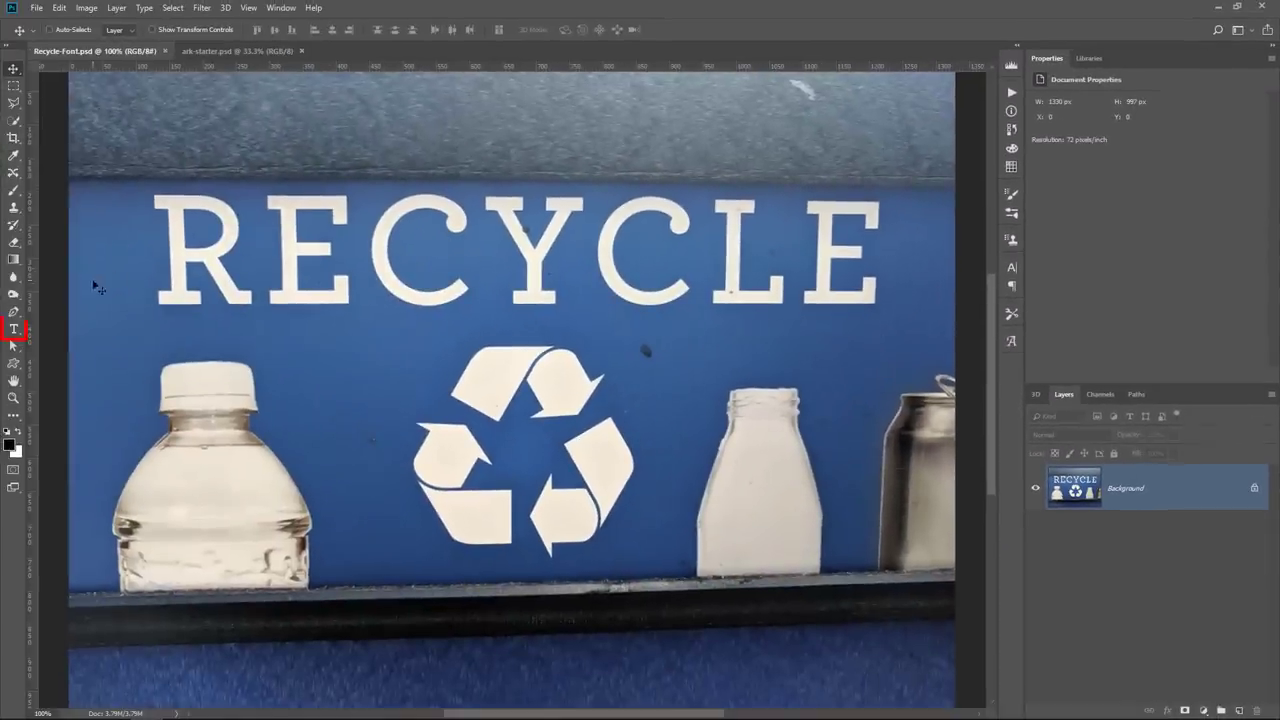
left_click(14, 329)
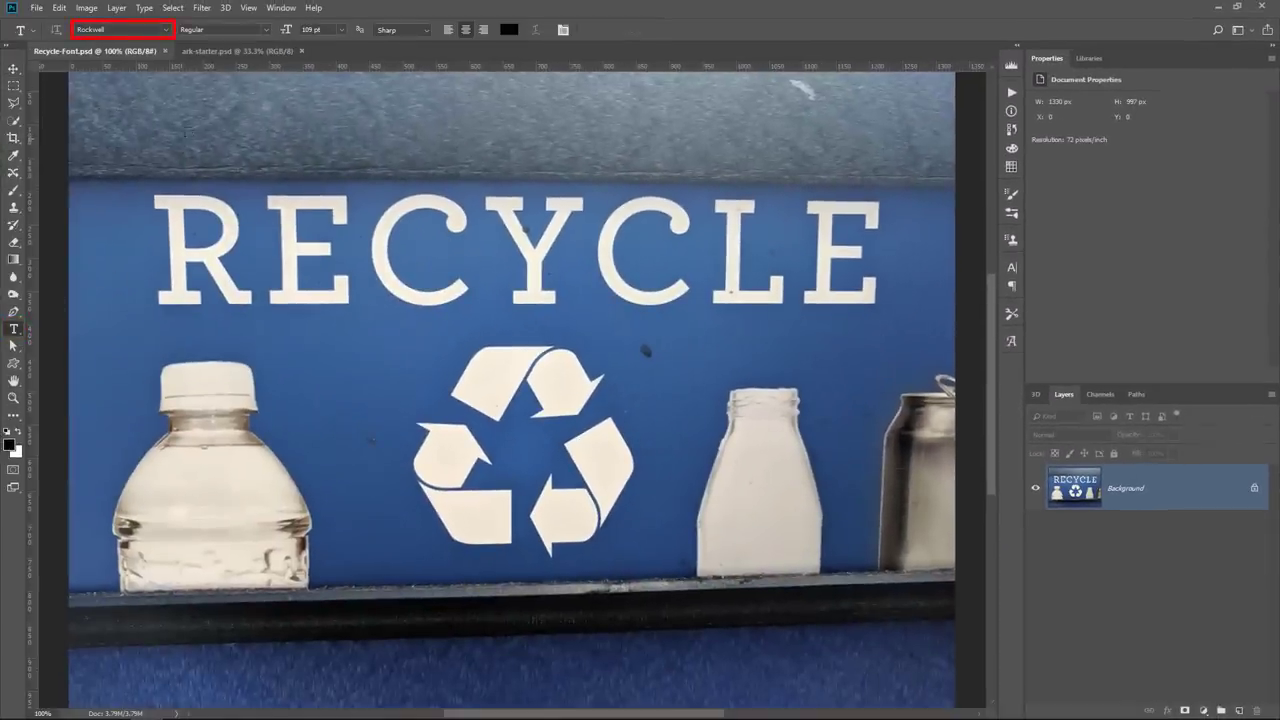
left_click(180, 136)
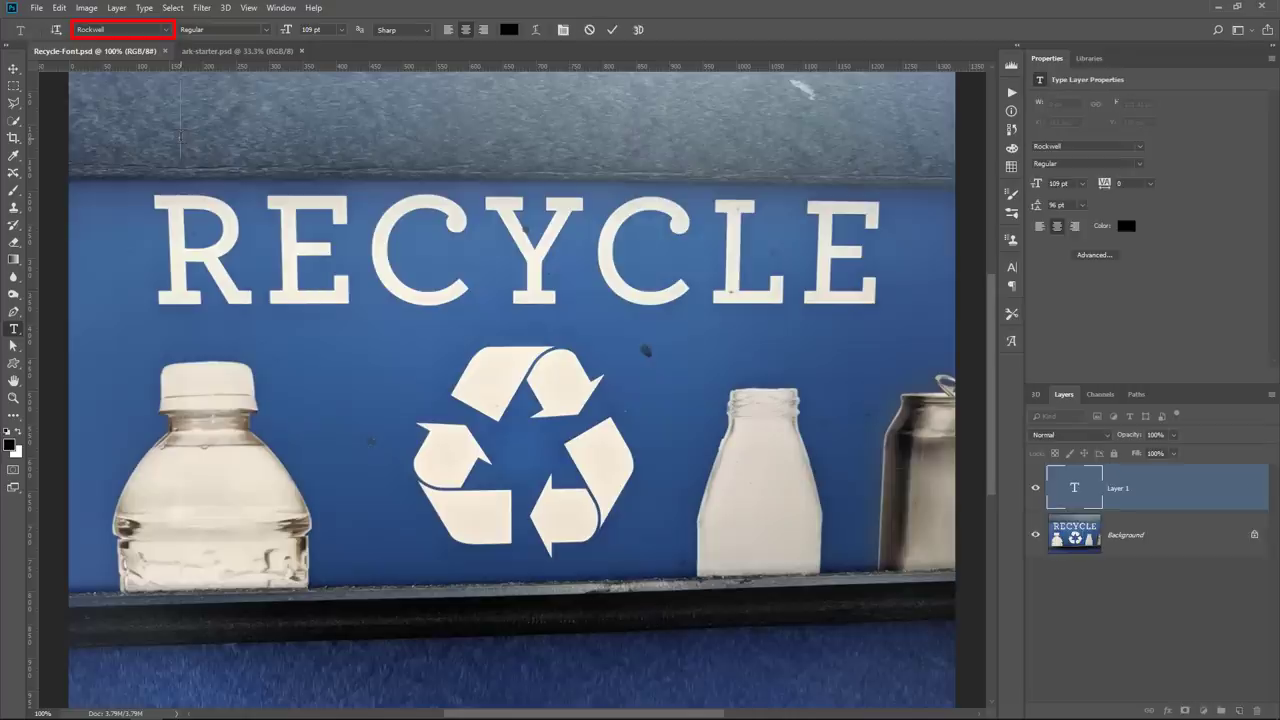
left_click(448, 30)
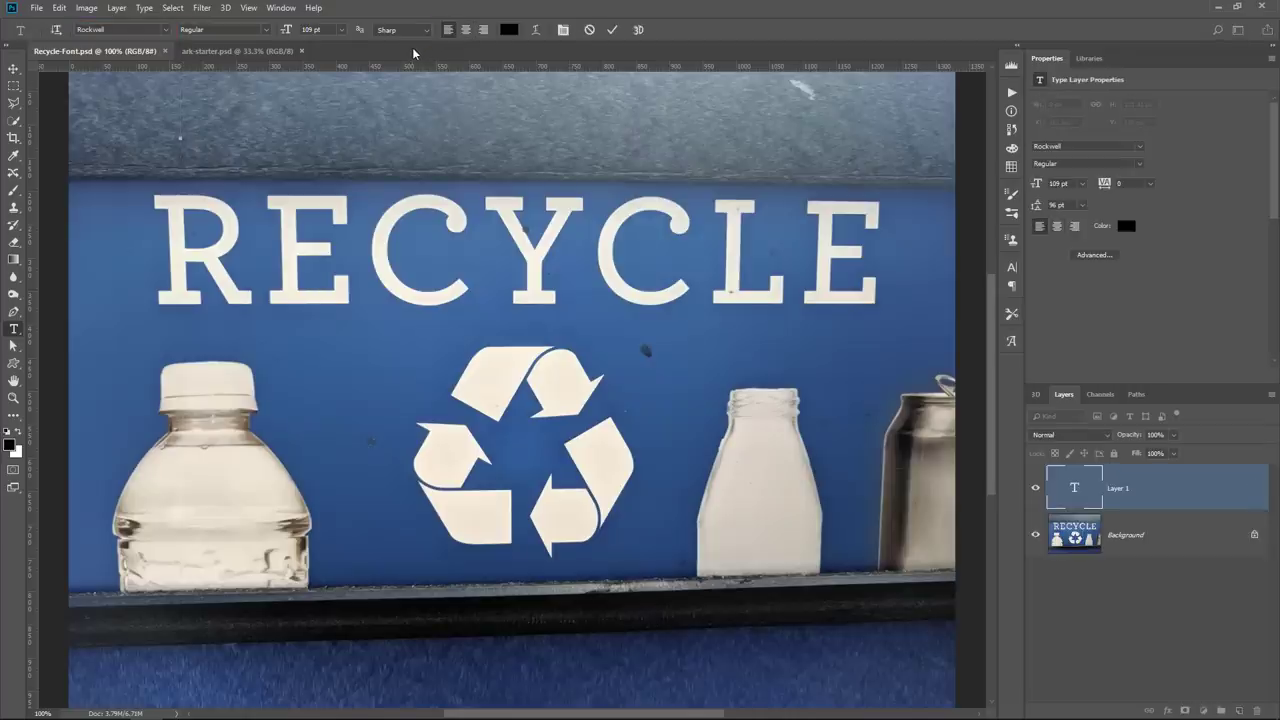
type("RECYCLE")
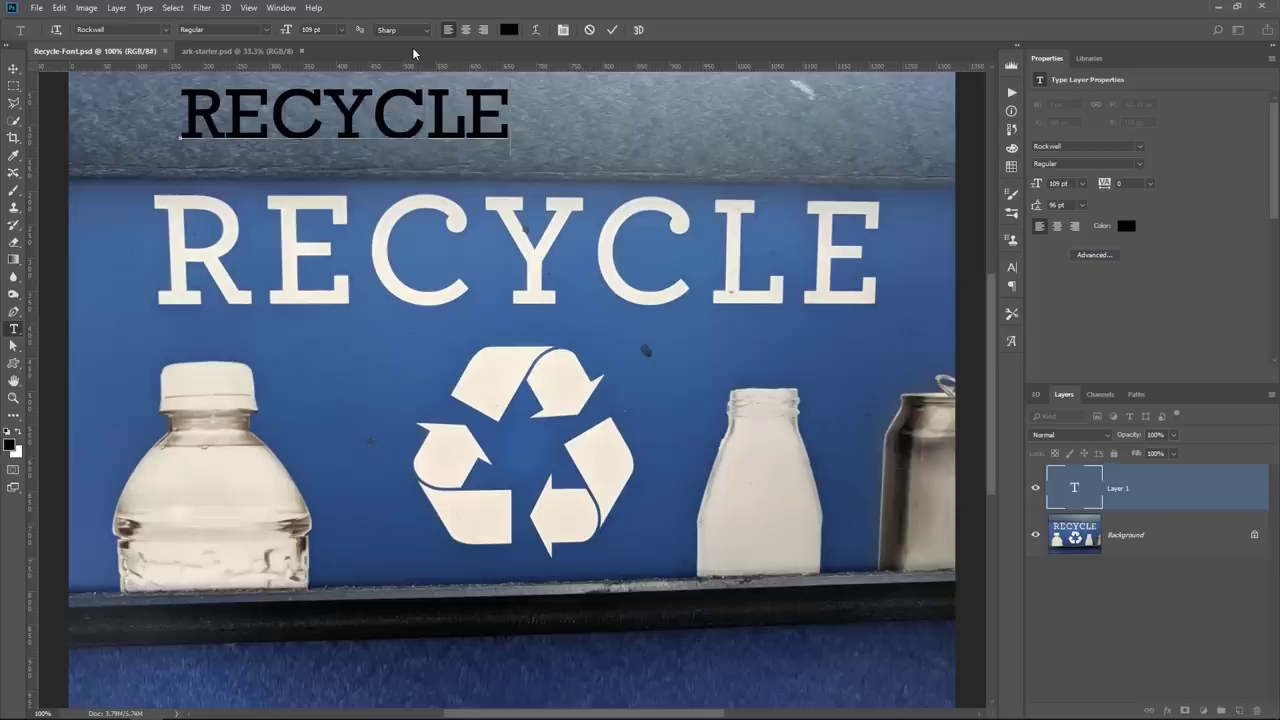
key("ctrl+Return")
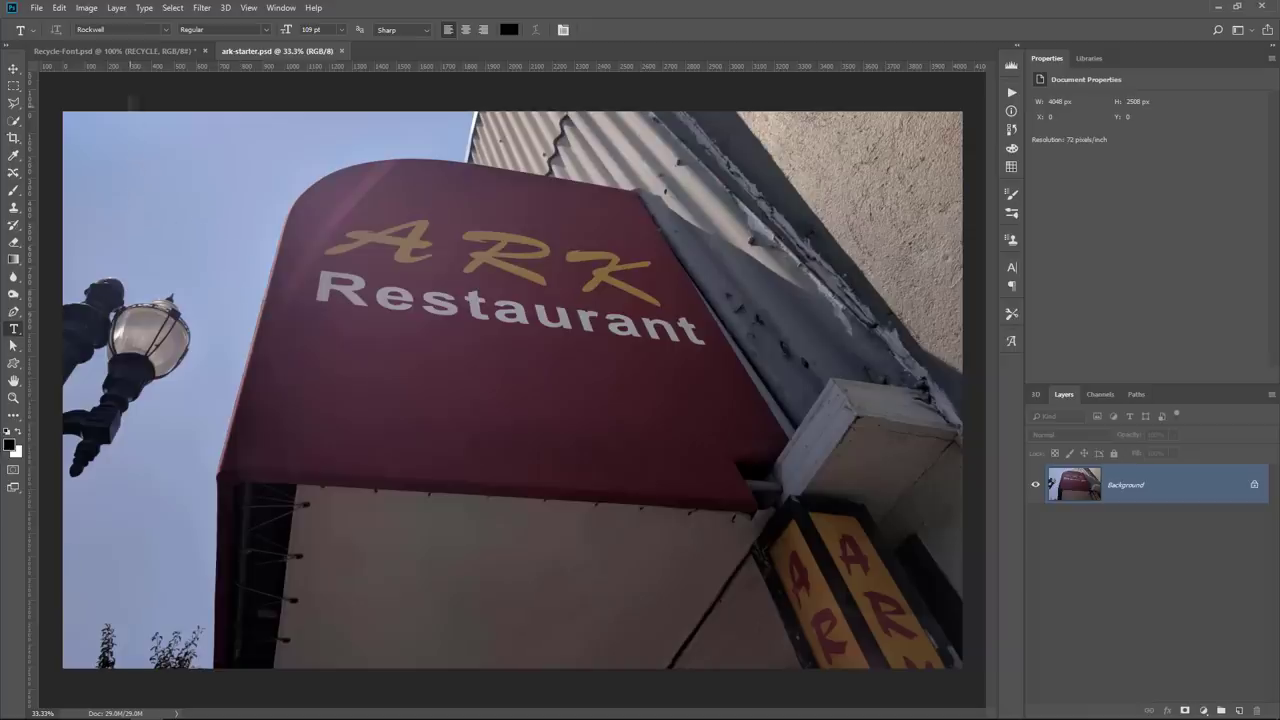
left_click(145, 8)
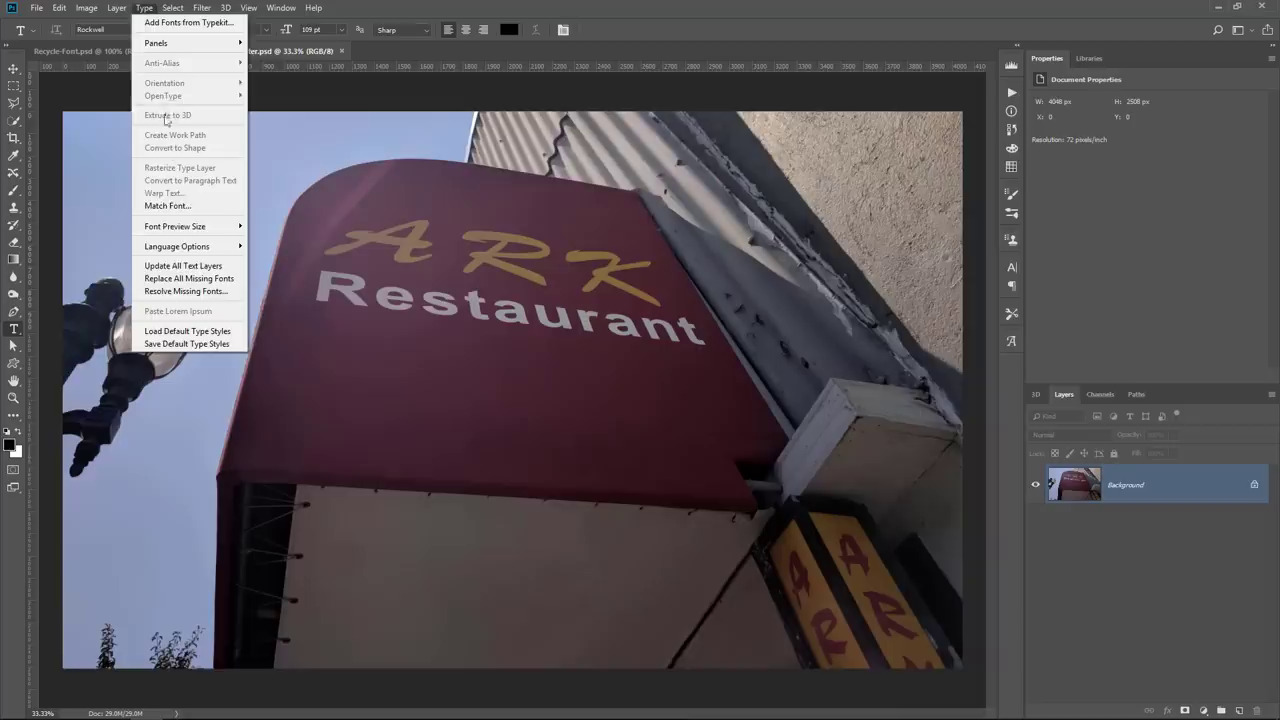
left_click(167, 205)
left_click_drag(512, 600, 512, 291)
left_click_drag(871, 236, 671, 238)
left_click_drag(470, 293, 486, 316)
left_click_drag(155, 246, 318, 248)
left_click_drag(493, 189, 491, 213)
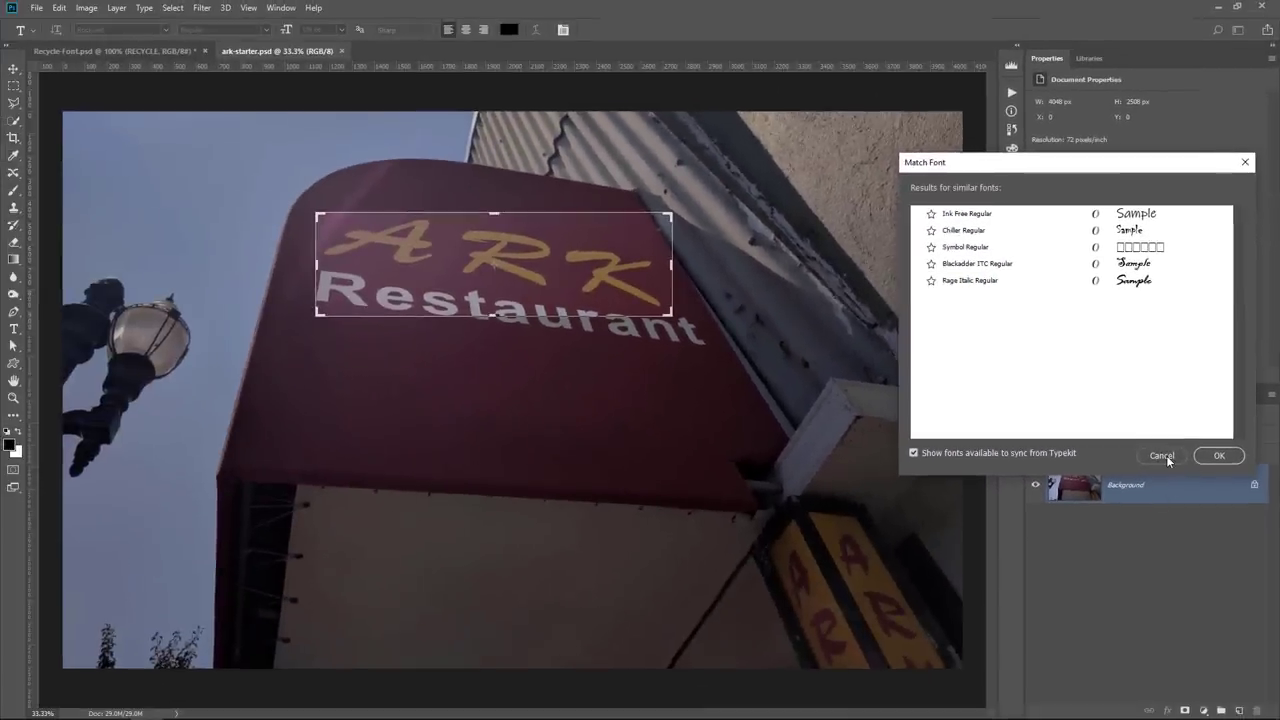
left_click(1163, 455)
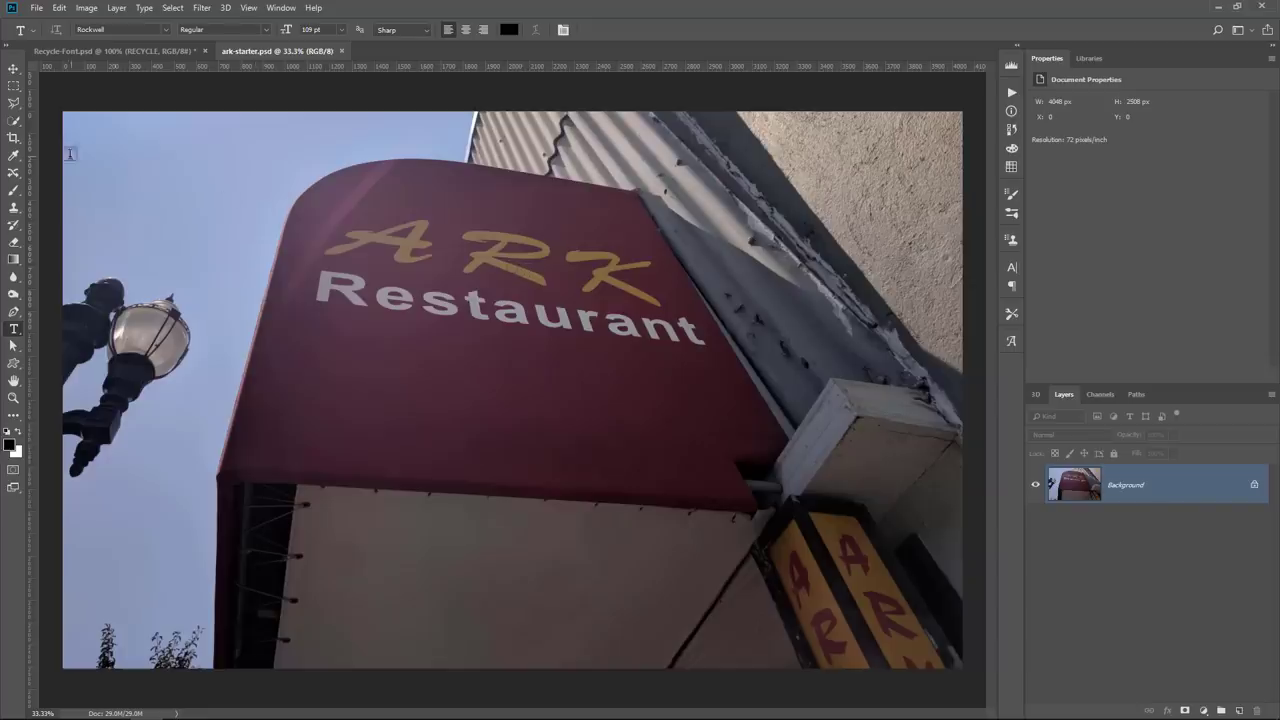
Step: Perspective-crop the awning photo to the ARK lettering, giving a 1905 × 669 px image
left_click(12, 139)
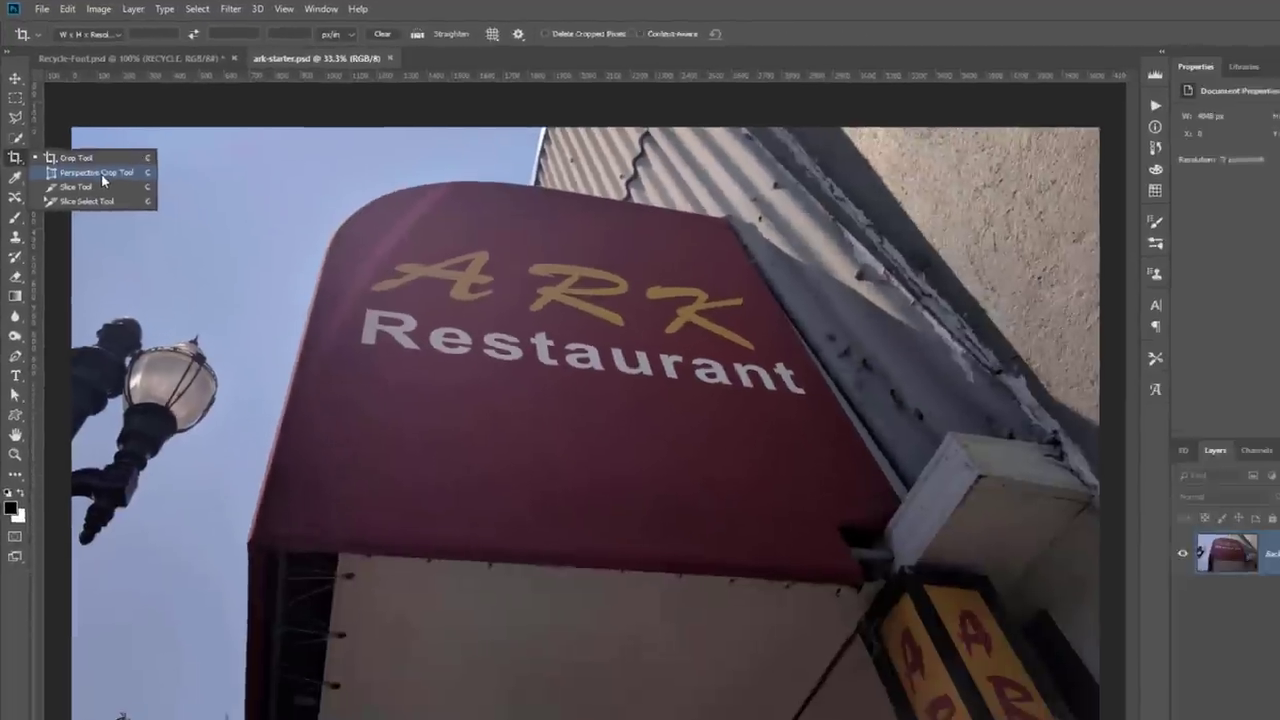
left_click(177, 302)
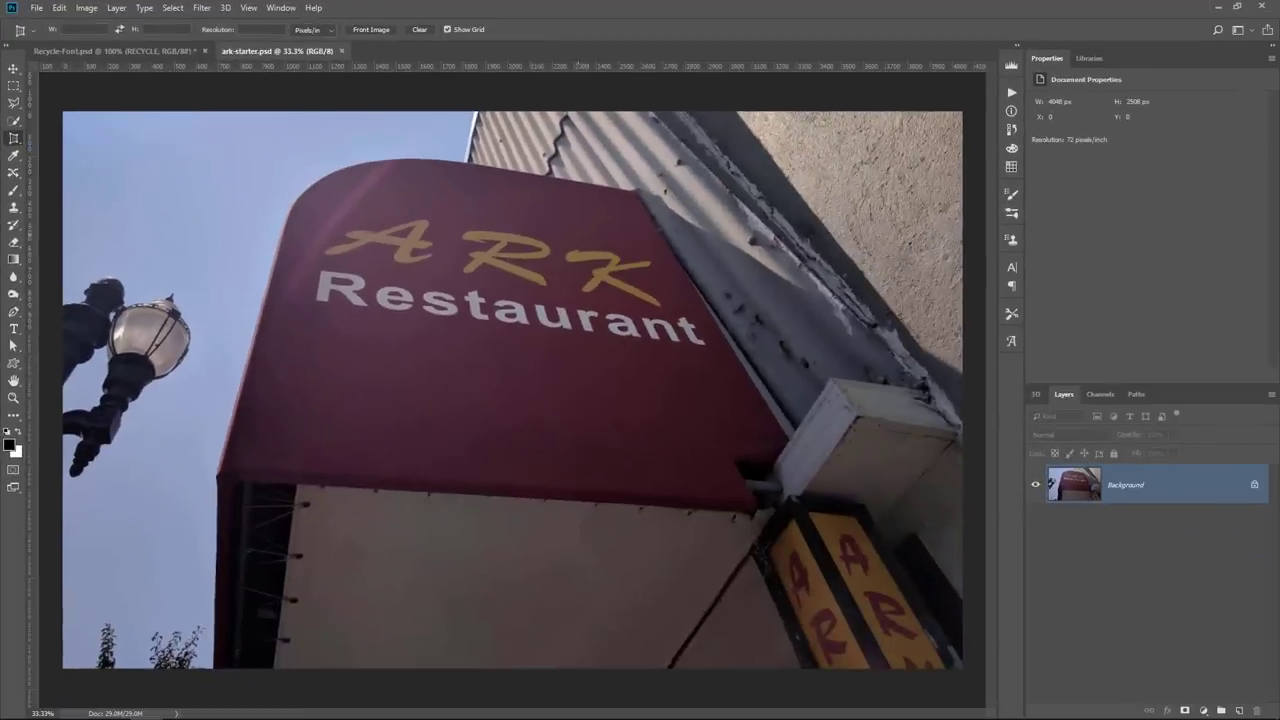
left_click(640, 193)
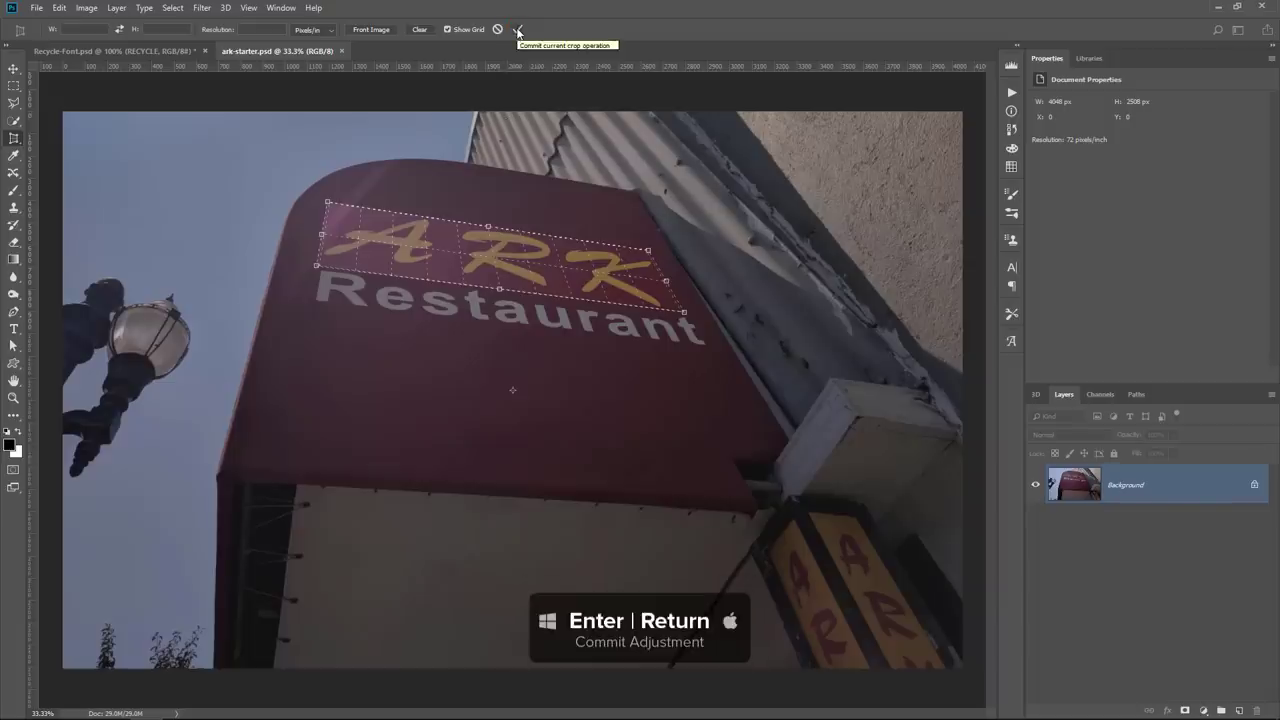
left_click(517, 30)
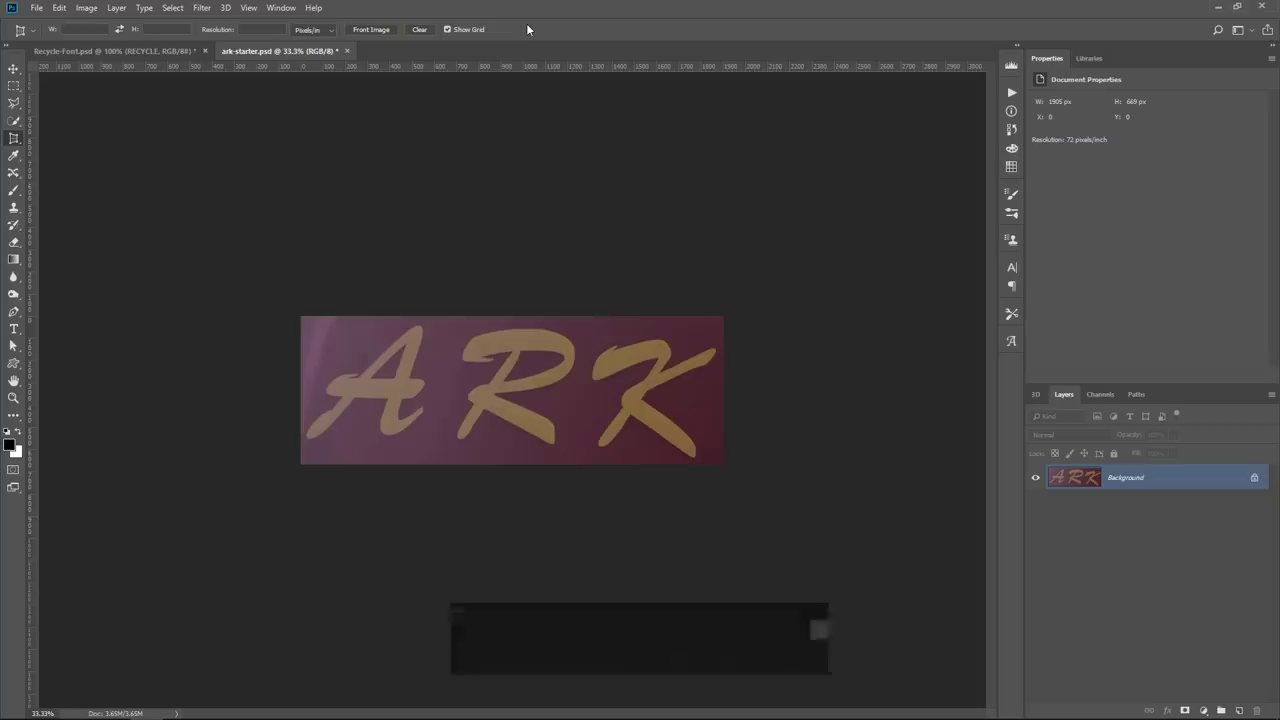
Step: Desaturate the ARK image with Ctrl+Shift+U, then invert it with Ctrl+I
key("ctrl+shift+u")
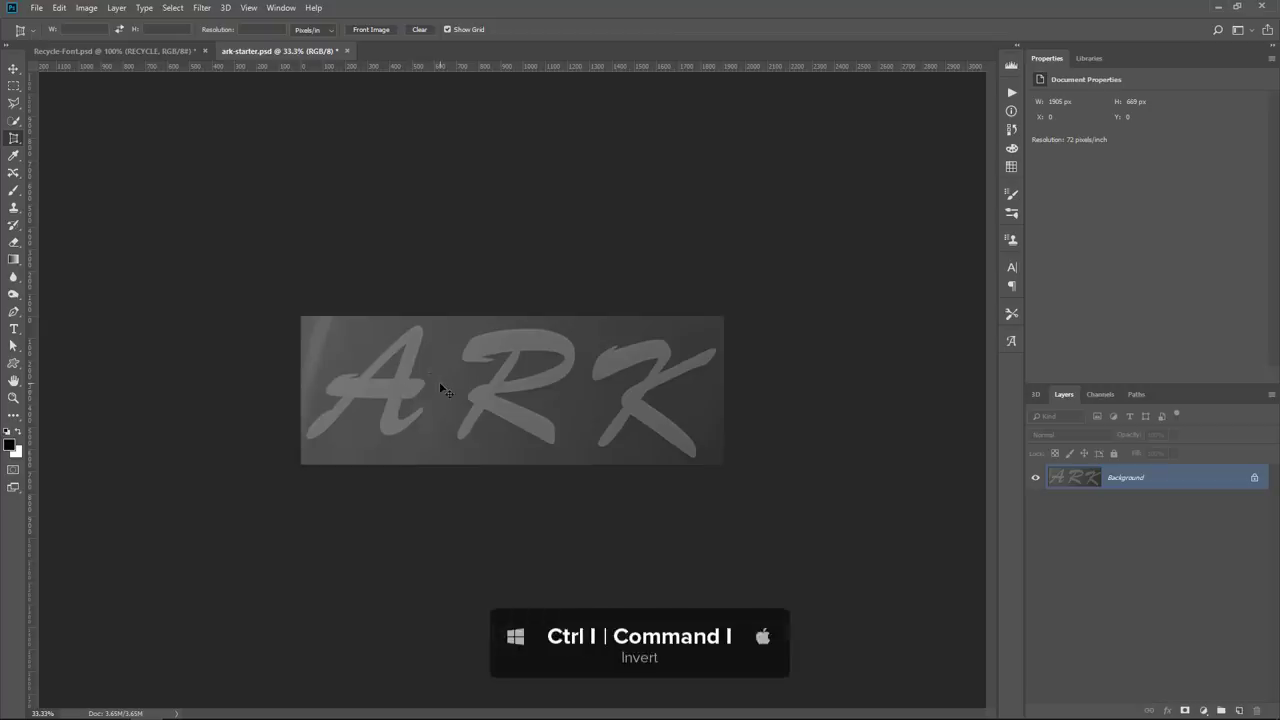
key("ctrl+i")
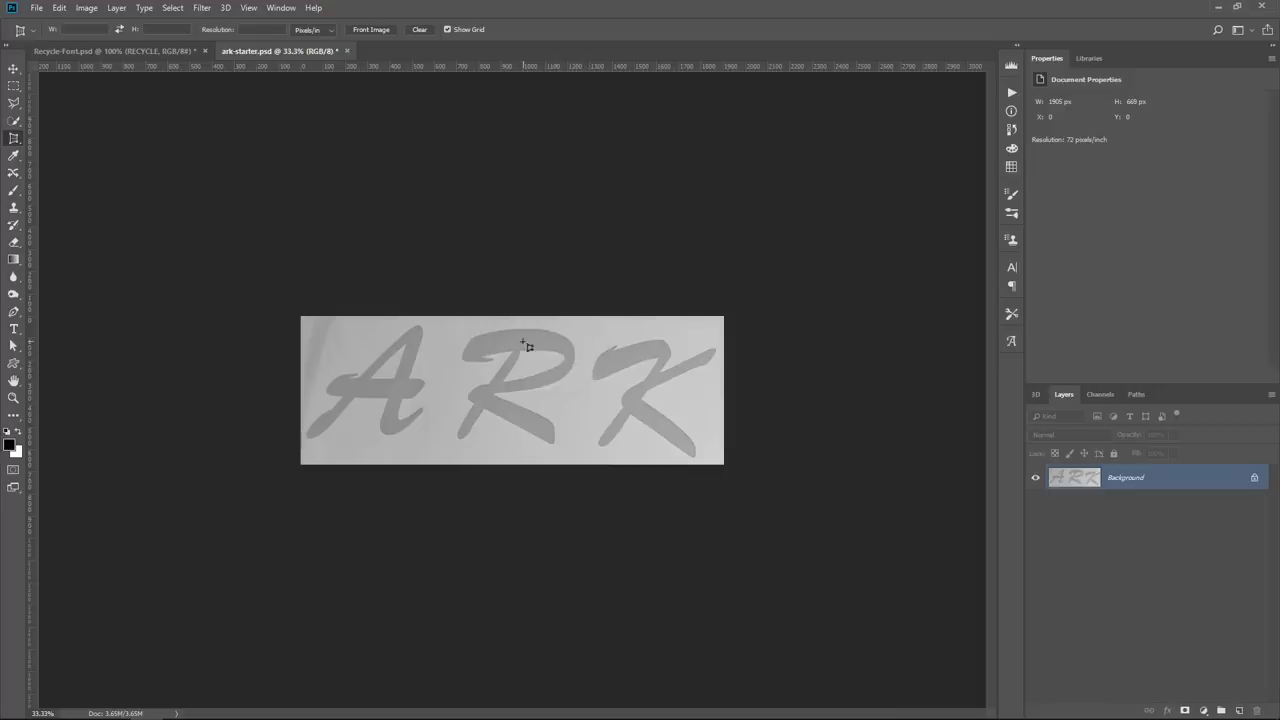
Step: In Levels, set black input to 142 and white input to 177 to whiten the background
left_click(80, 9)
mouse_move(115, 43)
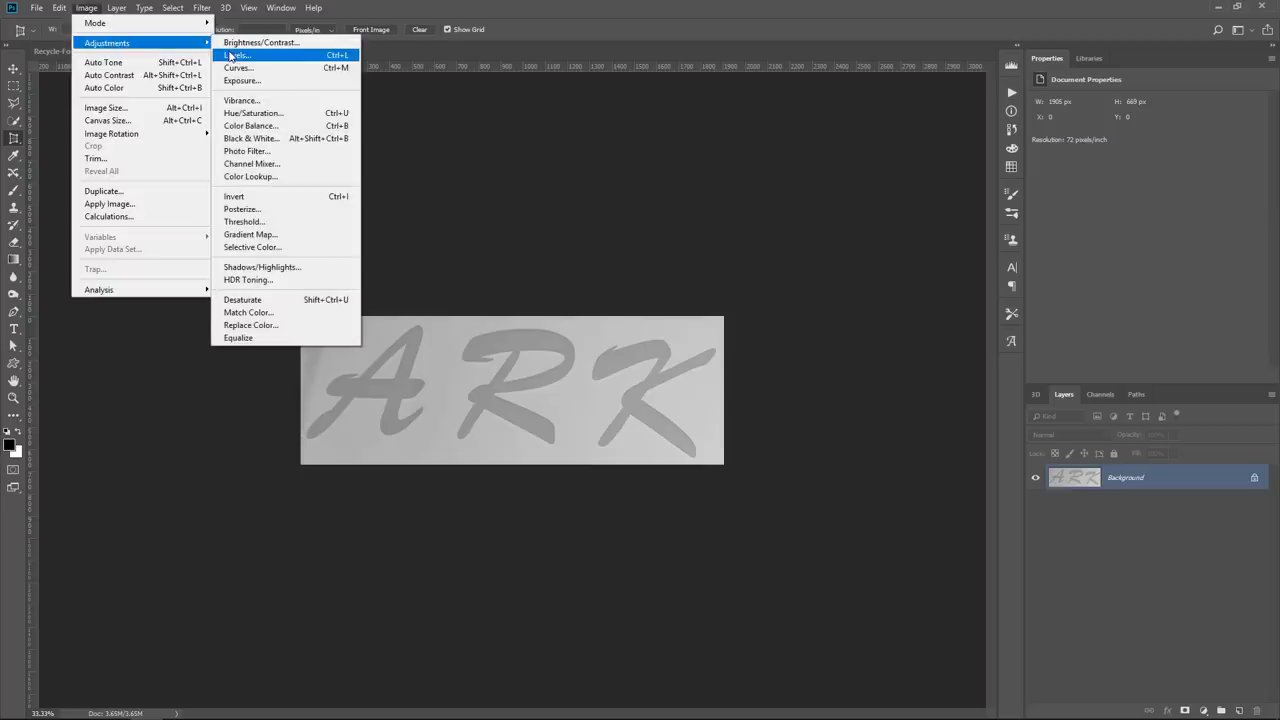
left_click(231, 56)
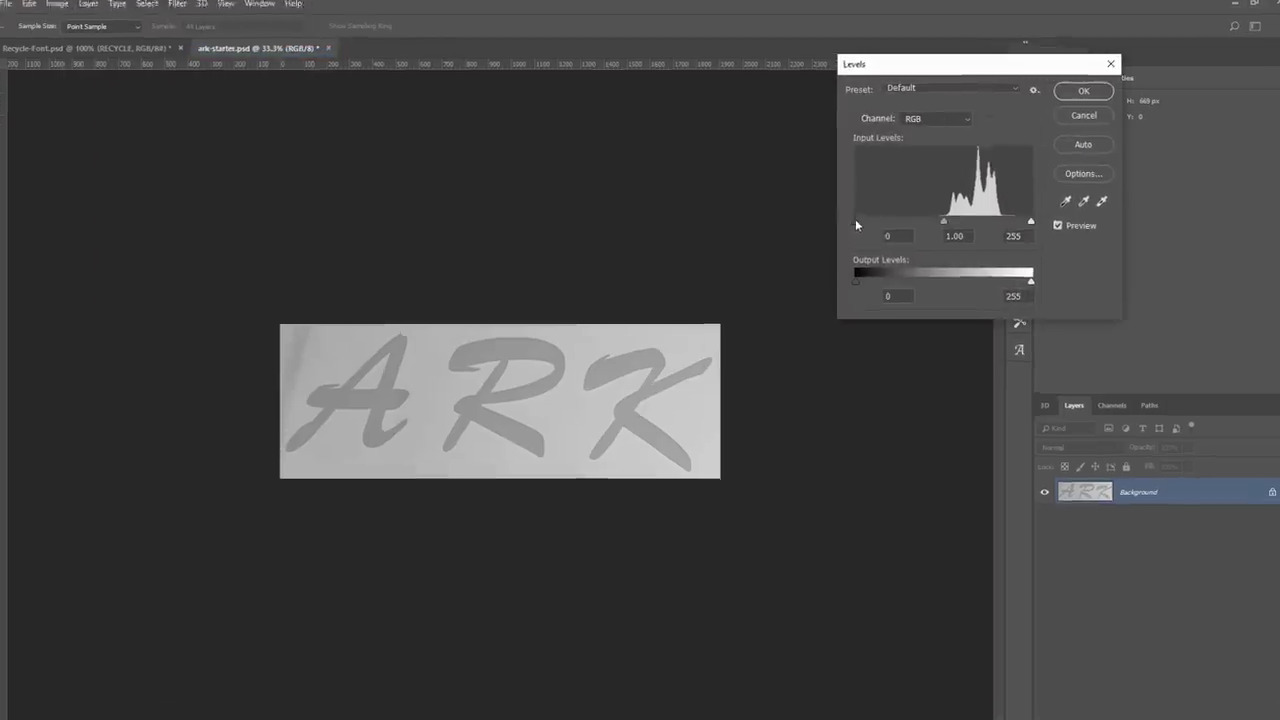
left_click_drag(852, 216, 890, 216)
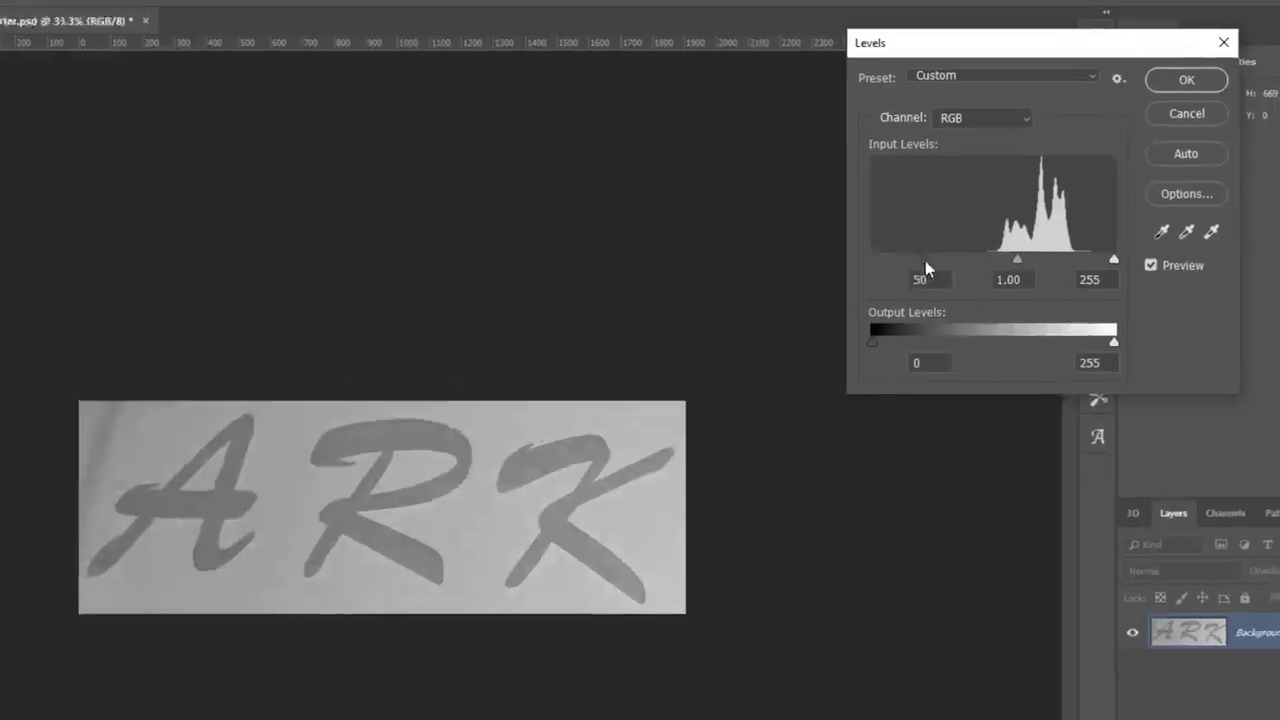
left_click_drag(925, 262, 1017, 270)
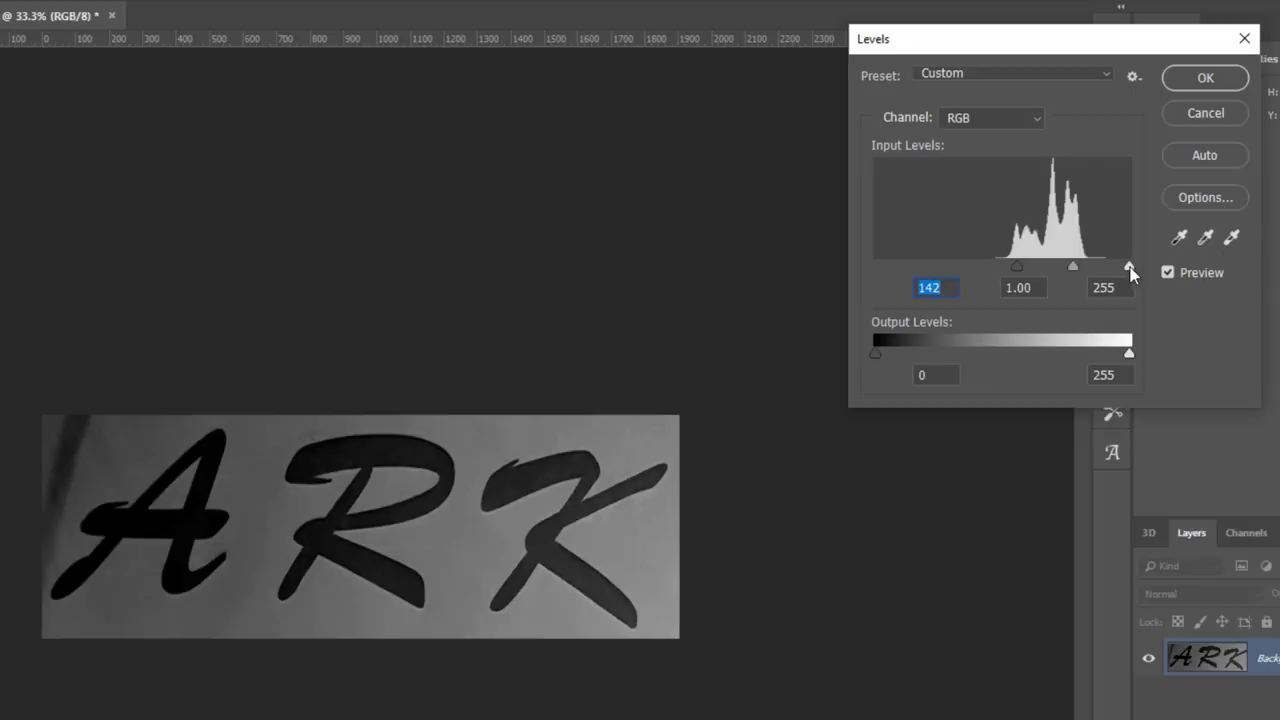
left_click_drag(1128, 268, 1052, 274)
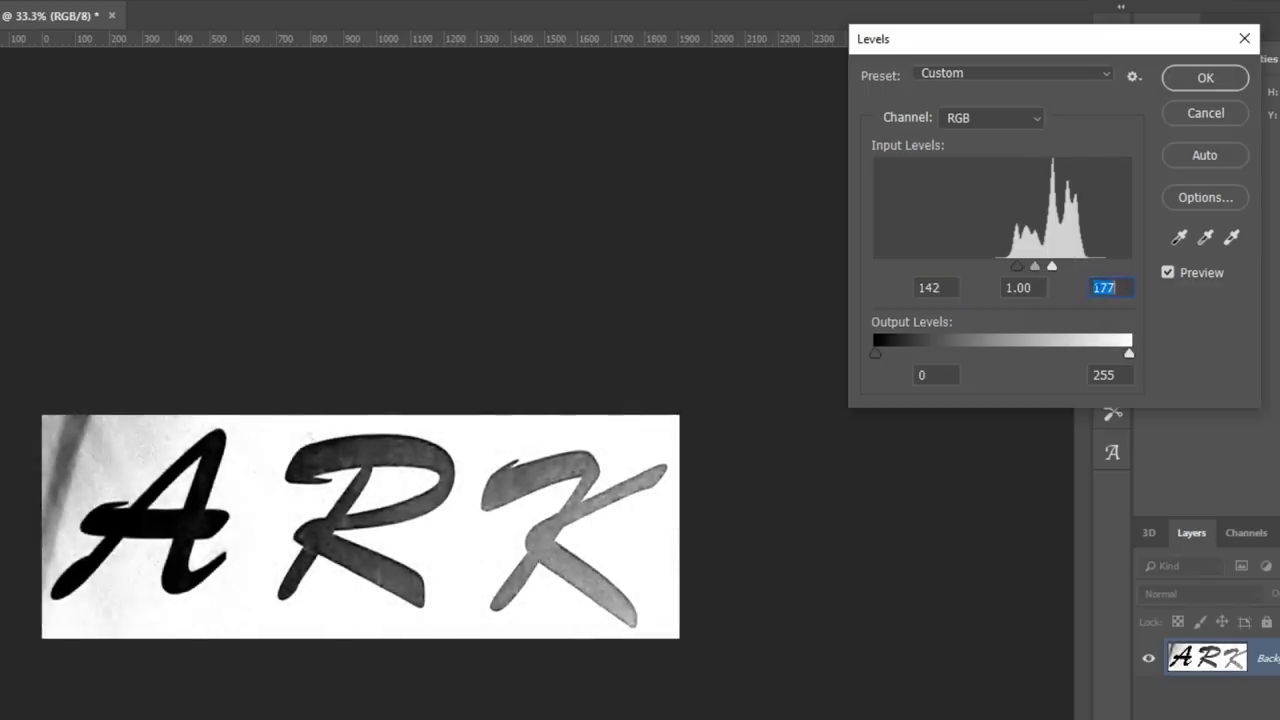
Step: Apply the Levels, then burn the faded K and R with Shadows range to near-solid black
left_click(1205, 77)
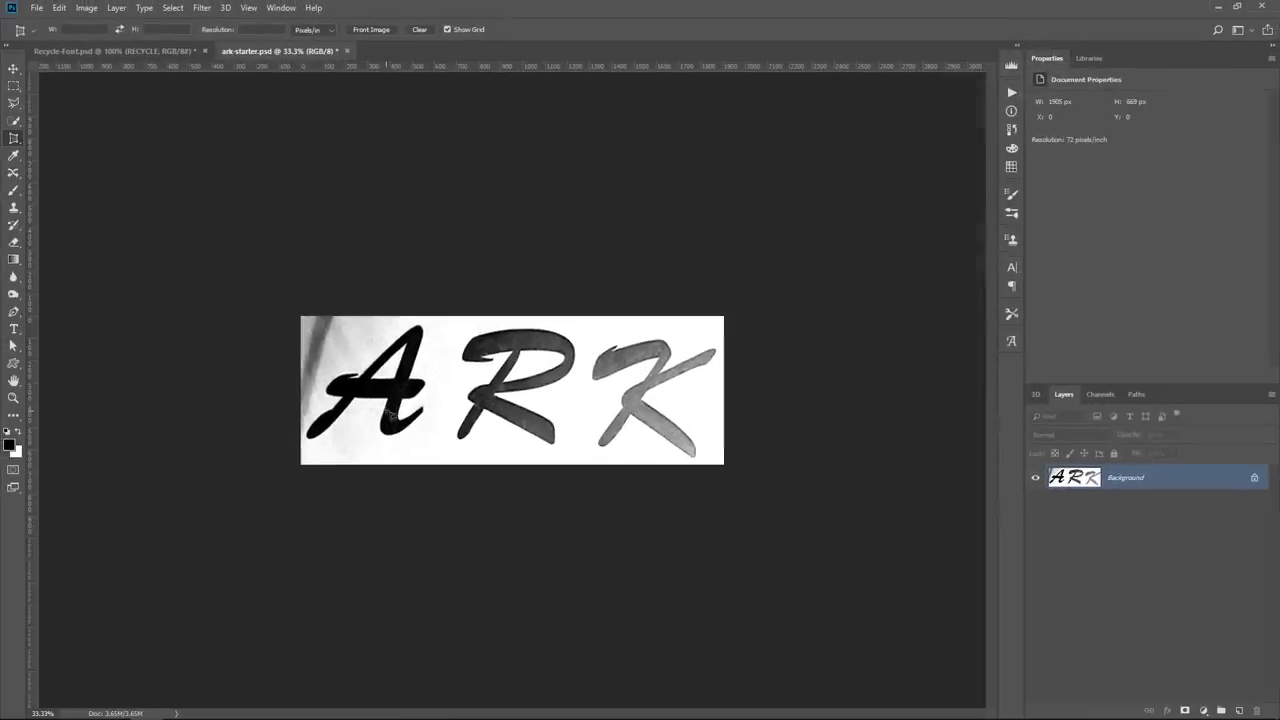
left_click(12, 296)
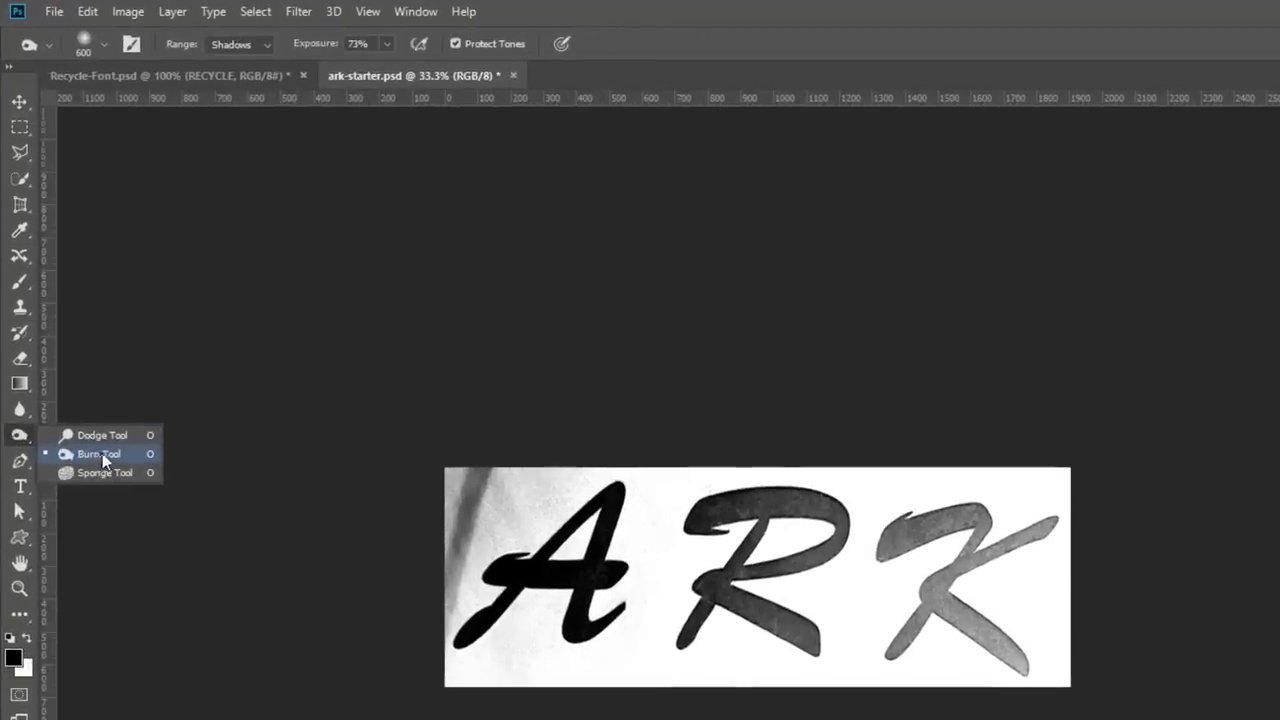
left_click(98, 455)
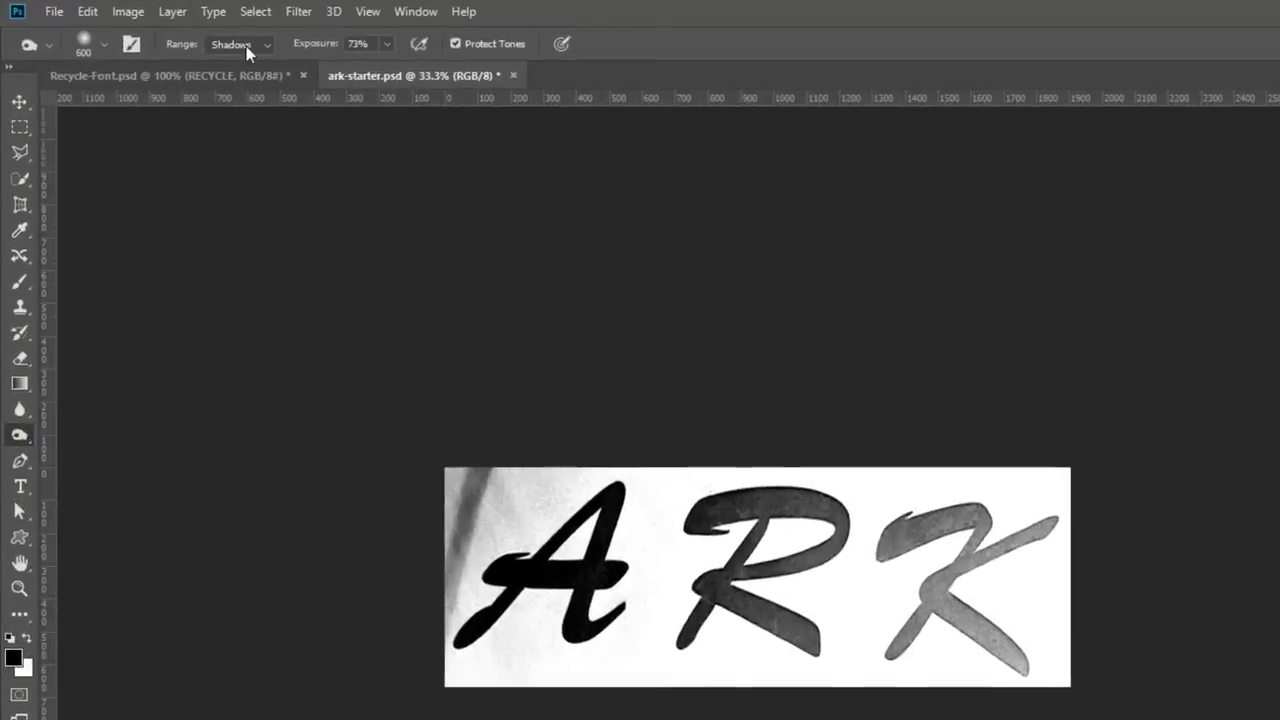
left_click(248, 57)
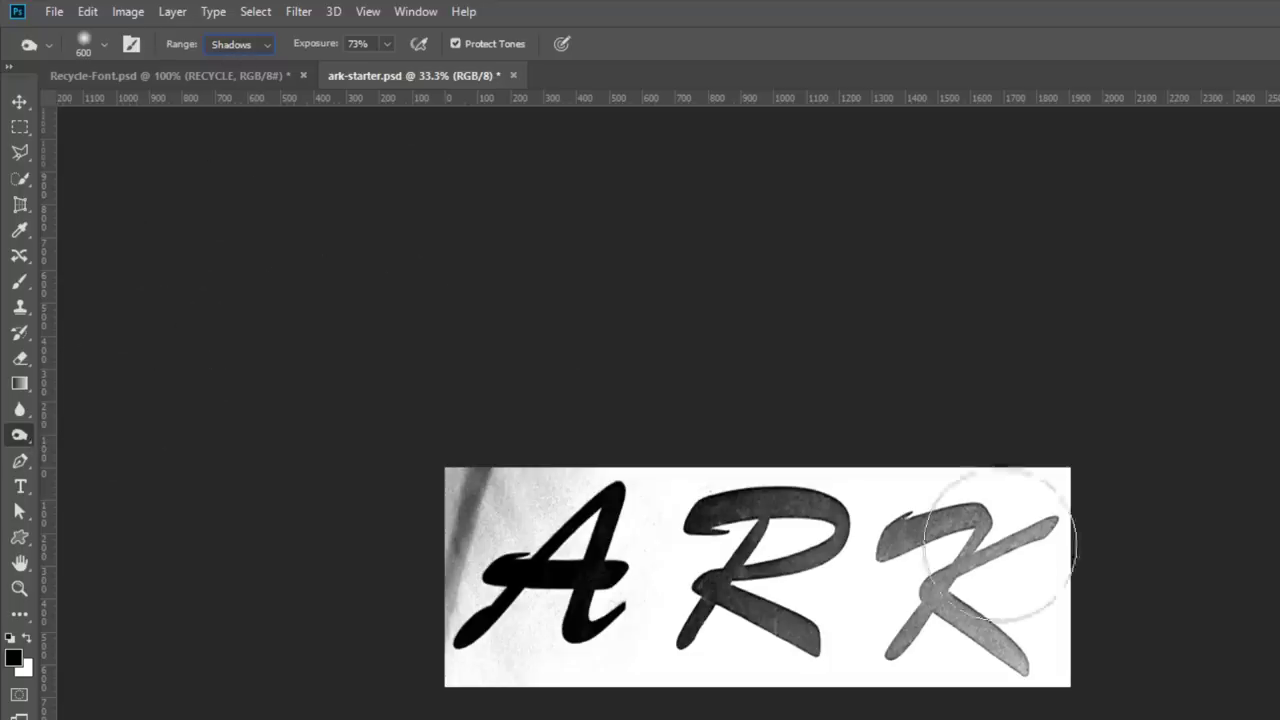
mouse_move(1000, 530)
left_mouse_down()
mouse_move(937, 537)
mouse_move(943, 513)
mouse_move(938, 671)
mouse_move(1049, 719)
mouse_move(1022, 636)
mouse_move(1032, 641)
mouse_move(966, 709)
mouse_move(939, 665)
mouse_move(992, 643)
mouse_move(1030, 679)
mouse_move(1012, 671)
mouse_move(1018, 680)
mouse_move(1000, 568)
mouse_move(1004, 538)
mouse_move(1038, 545)
mouse_move(970, 531)
mouse_move(952, 635)
mouse_move(994, 661)
mouse_move(898, 633)
mouse_move(943, 589)
mouse_move(1000, 643)
left_mouse_up()
mouse_move(756, 675)
left_mouse_down()
mouse_move(805, 484)
mouse_move(732, 510)
mouse_move(771, 500)
mouse_move(816, 608)
mouse_move(971, 614)
left_mouse_up()
Step: Lighten the grey area beside the A with the Dodge Tool at 64% exposure
right_click(22, 446)
left_click(95, 437)
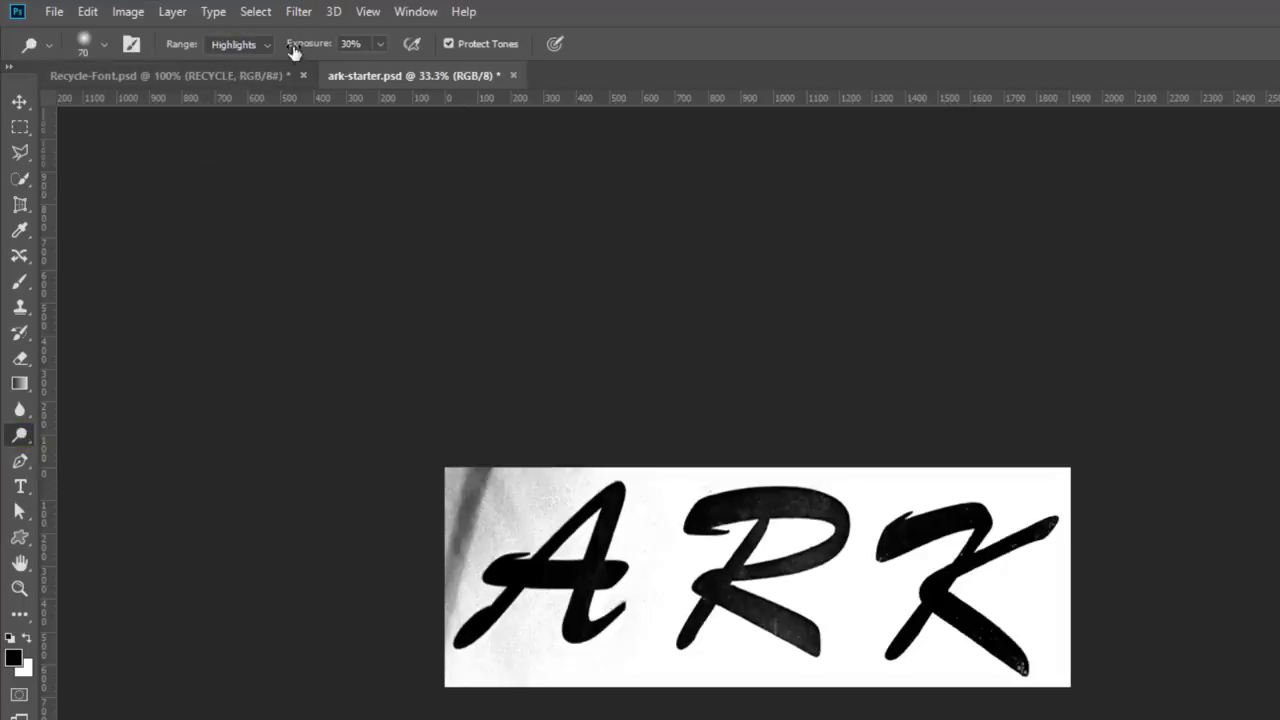
left_click_drag(293, 52, 327, 58)
mouse_move(450, 575)
left_mouse_down()
mouse_move(428, 646)
mouse_move(560, 500)
mouse_move(470, 640)
mouse_move(570, 540)
mouse_move(642, 548)
mouse_move(594, 462)
mouse_move(460, 545)
mouse_move(468, 552)
mouse_move(420, 531)
left_mouse_up()
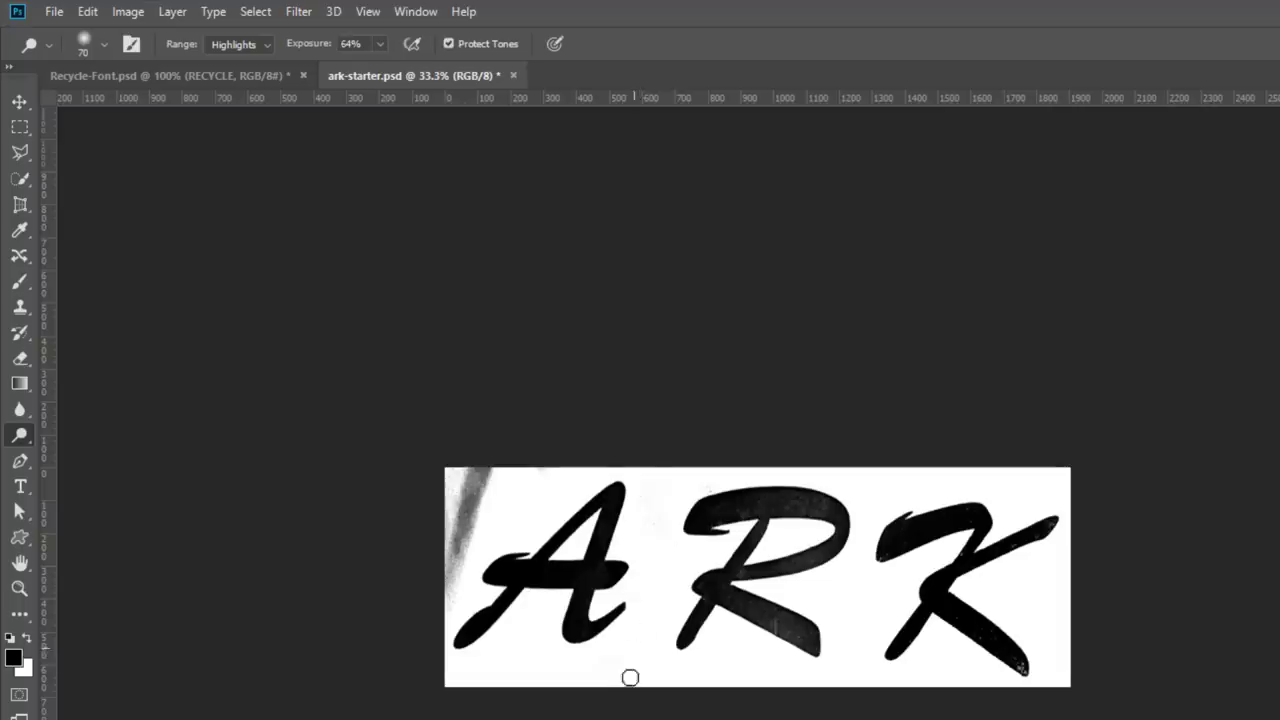
Step: Paint out the remaining left-edge smudge with an enlarged white brush
left_click_drag(29, 286, 80, 281)
left_click(27, 637)
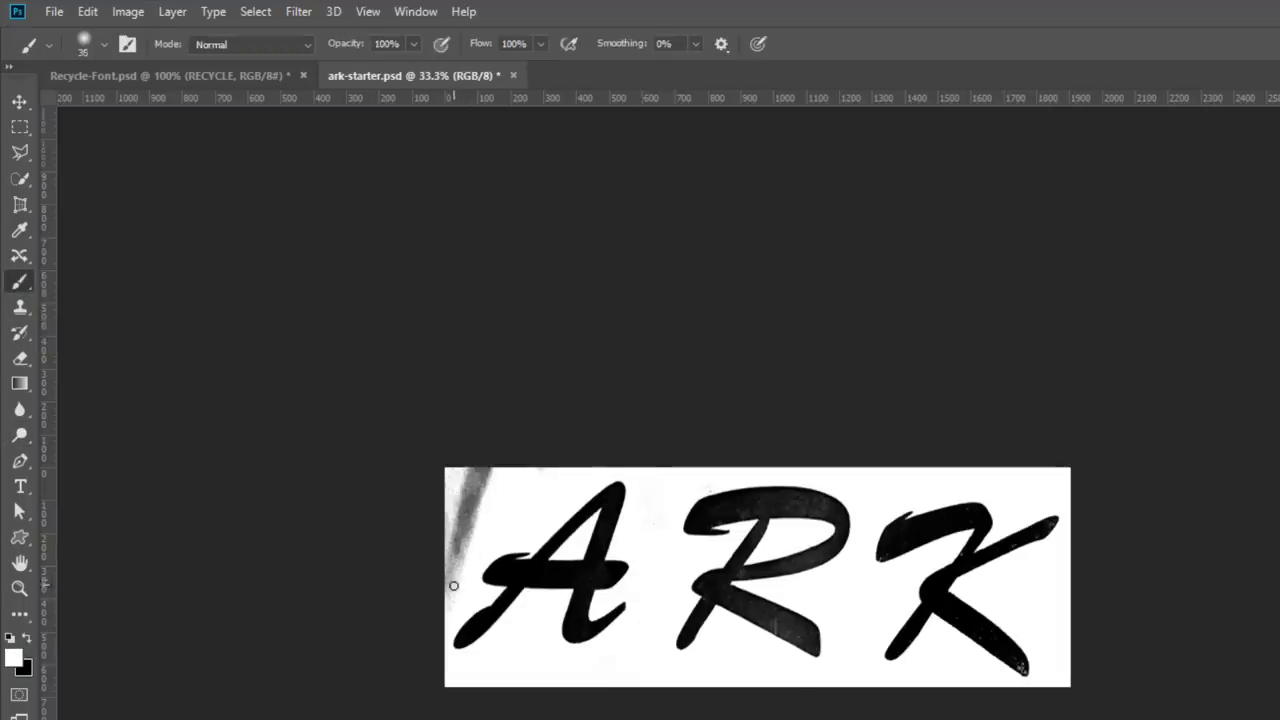
key("bracketright")
key("bracketright")
key("bracketright")
mouse_move(449, 605)
left_mouse_down()
mouse_move(470, 493)
mouse_move(456, 562)
mouse_move(467, 518)
mouse_move(453, 511)
mouse_move(478, 487)
mouse_move(531, 467)
left_mouse_up()
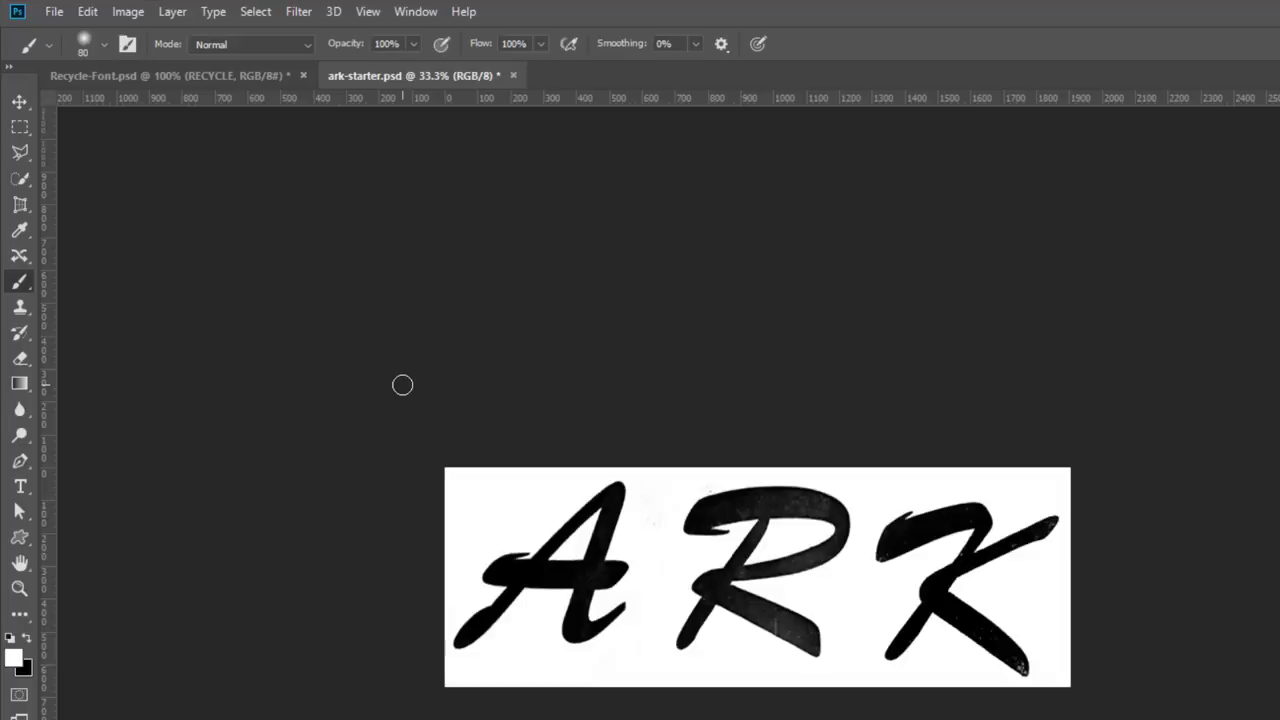
Step: Apply a second Levels pass with black input 90 and white input 141
left_click(127, 12)
mouse_move(237, 63)
left_click(370, 80)
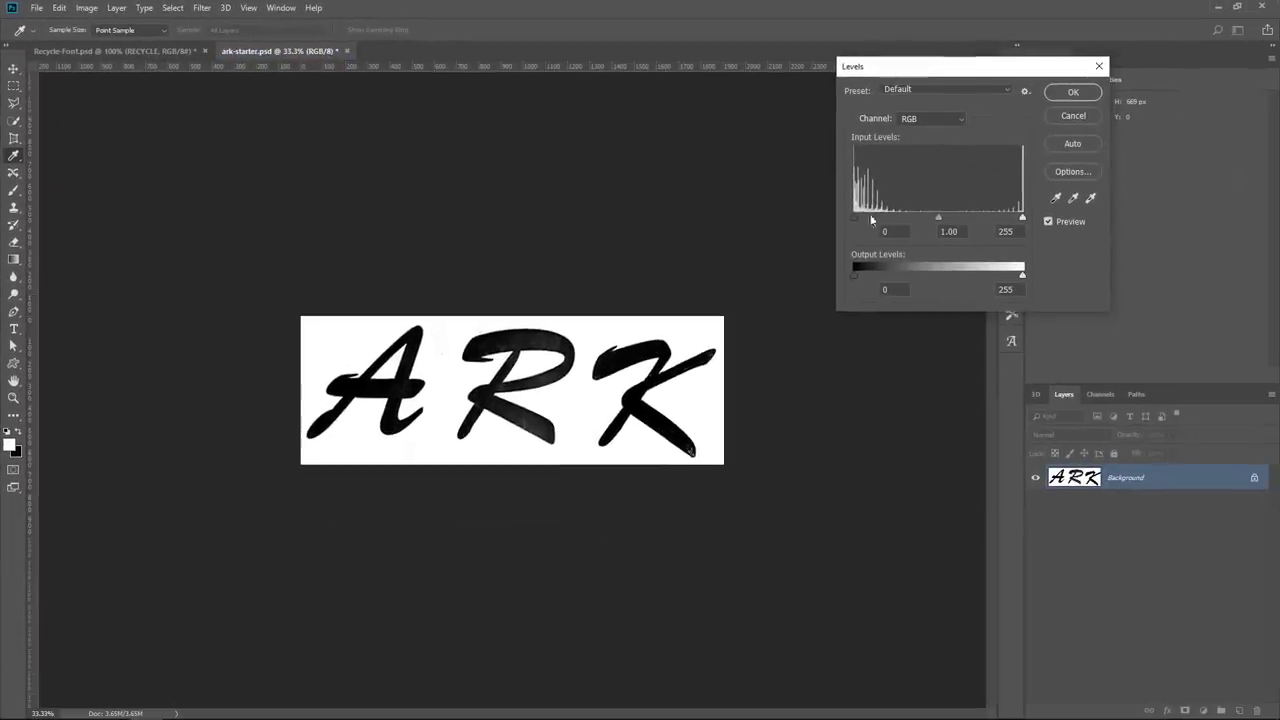
left_click_drag(857, 217, 910, 218)
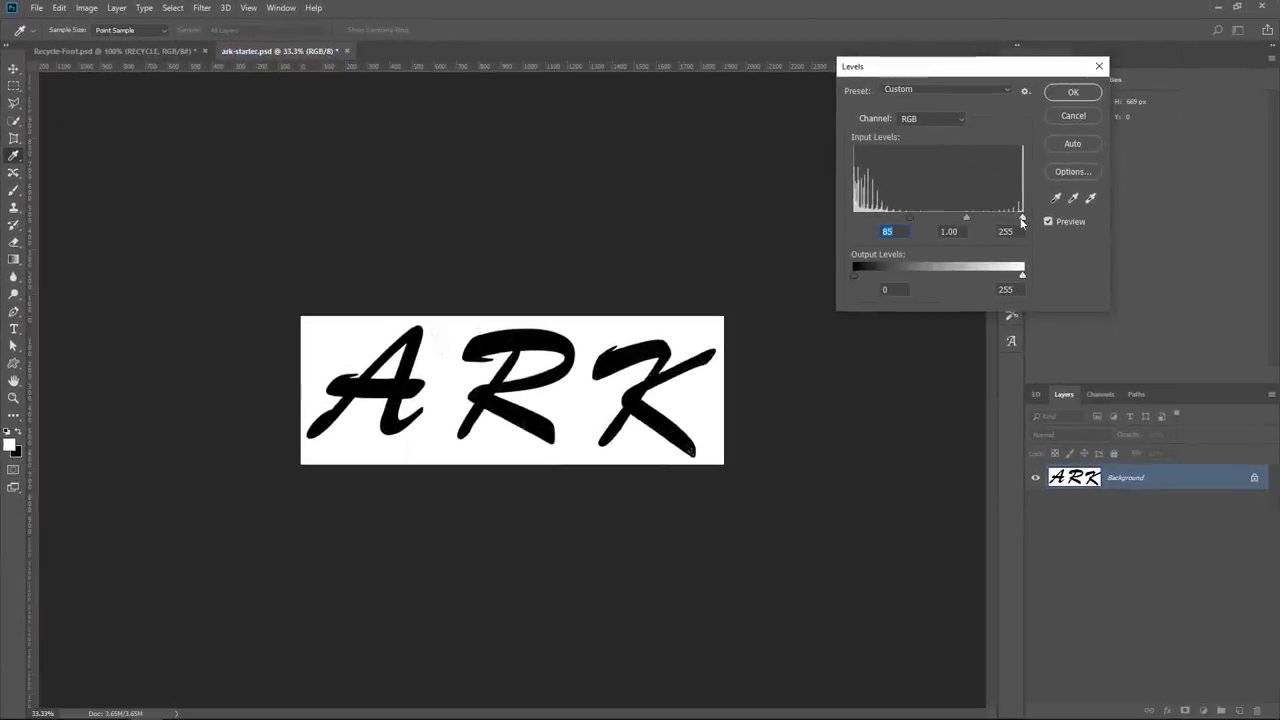
left_click_drag(1021, 218, 913, 218)
left_click(1060, 96)
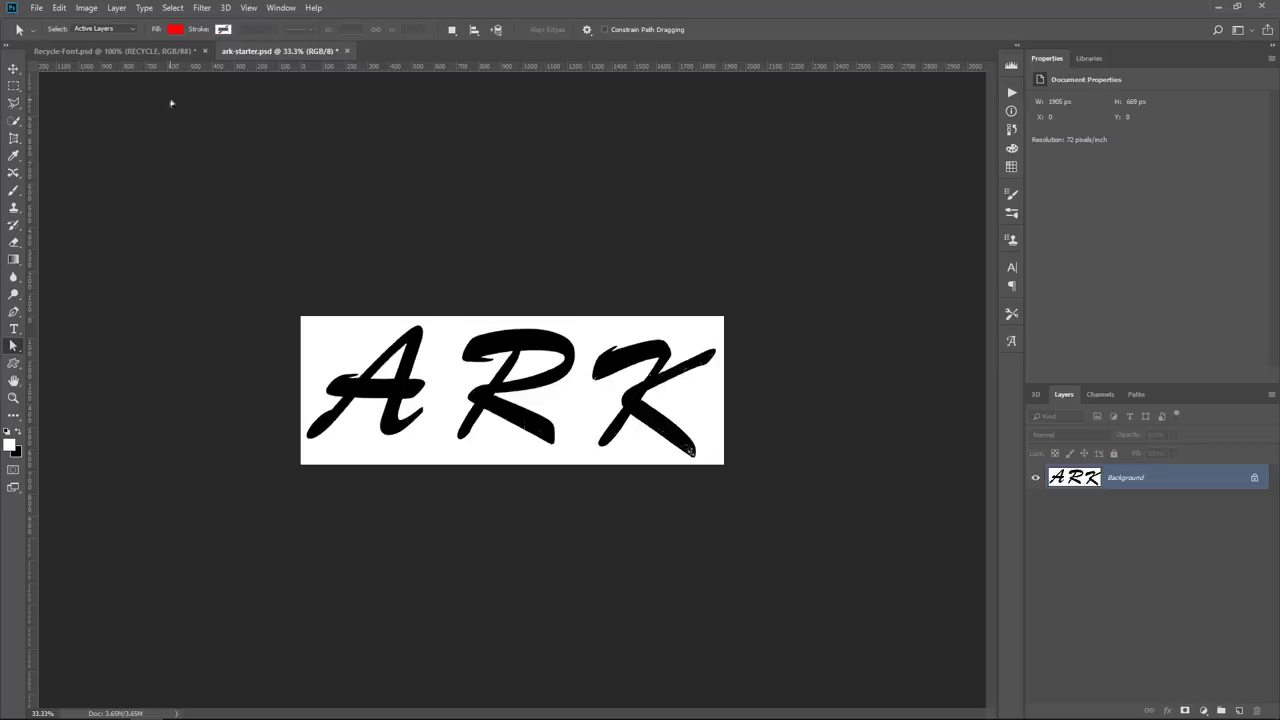
left_click(150, 8)
left_click(186, 203)
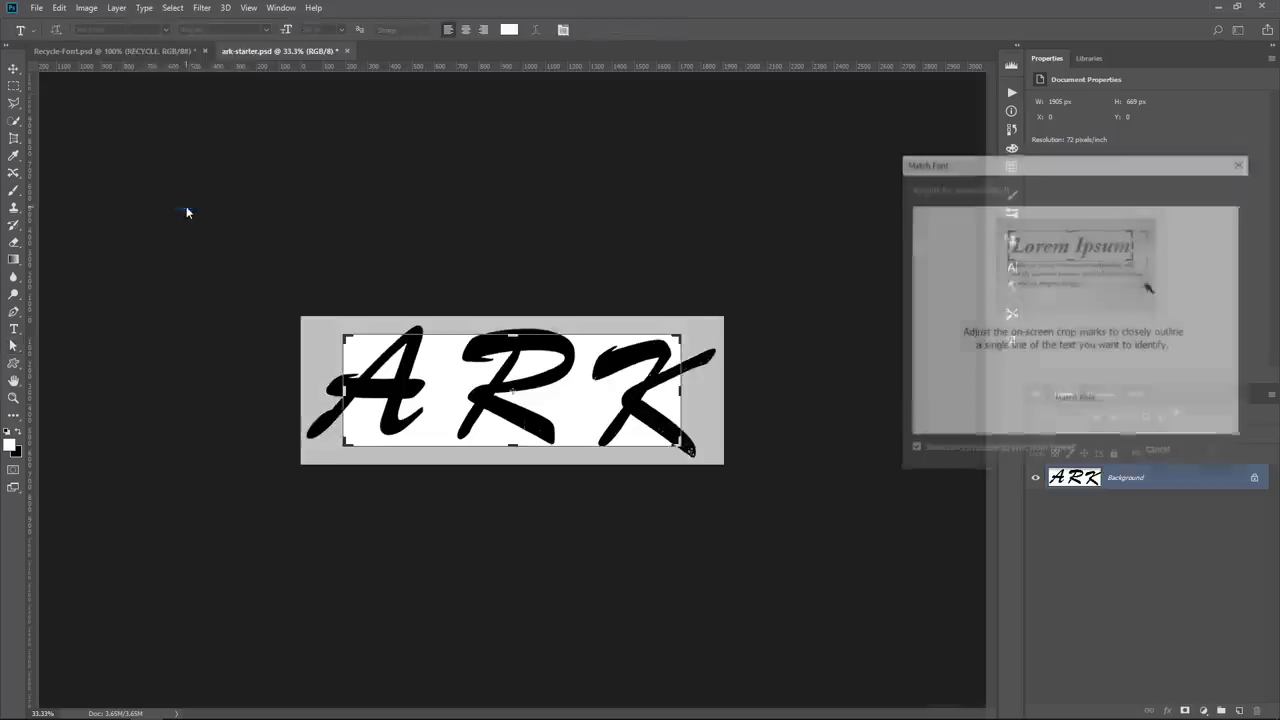
left_click_drag(340, 330, 302, 326)
left_click_drag(688, 448, 723, 461)
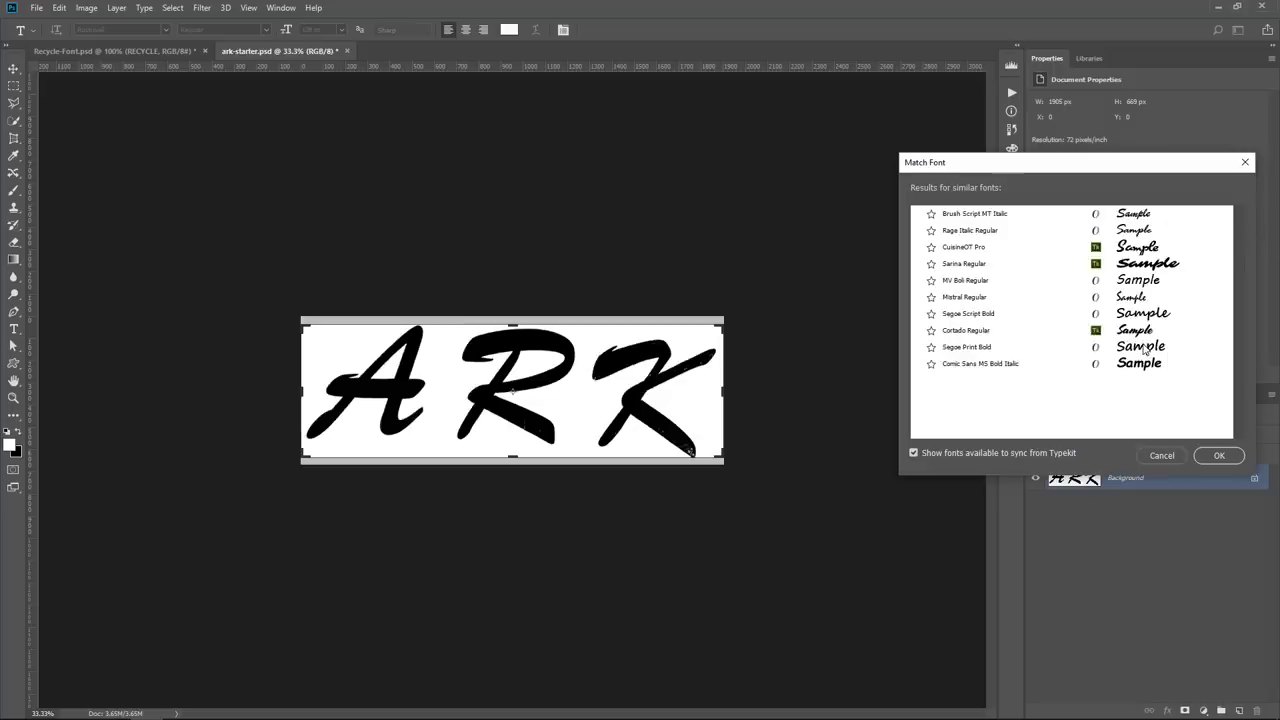
left_click(1163, 455)
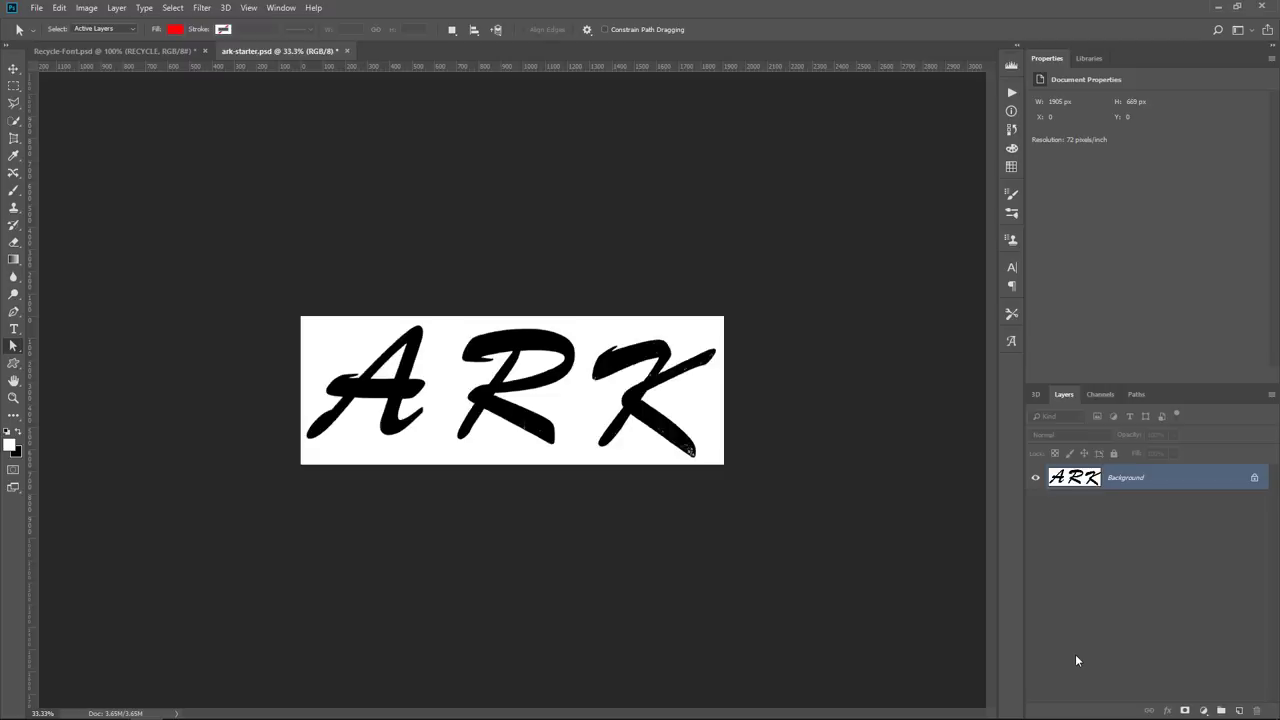
Step: Export via File > Export > Save for Web (Legacy) as ark-starter.jpg into the ark folder
left_click(36, 7)
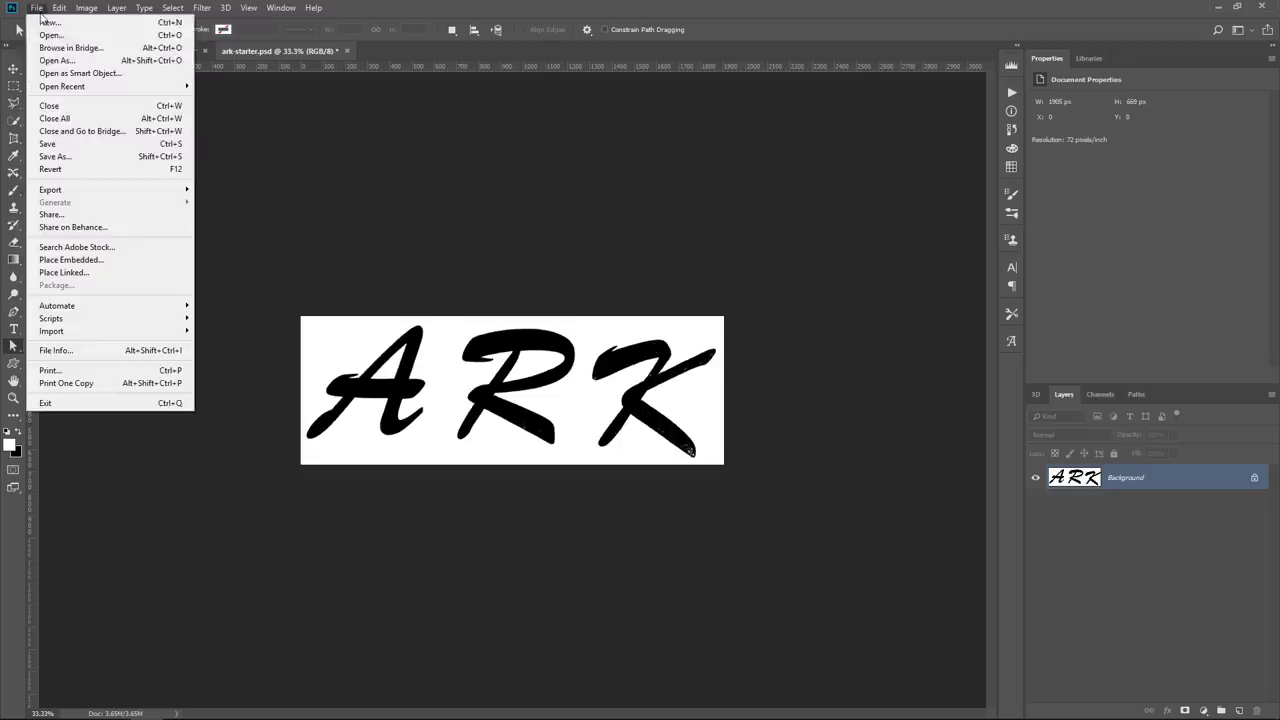
mouse_move(105, 192)
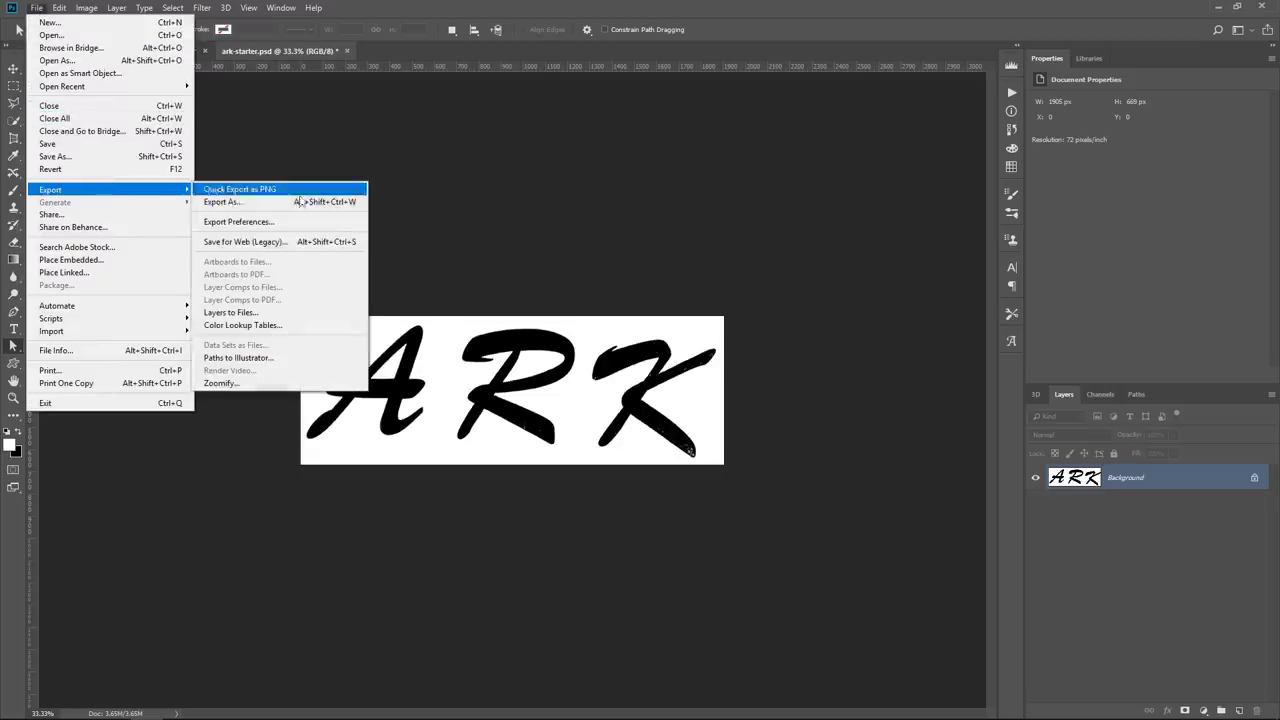
left_click(294, 244)
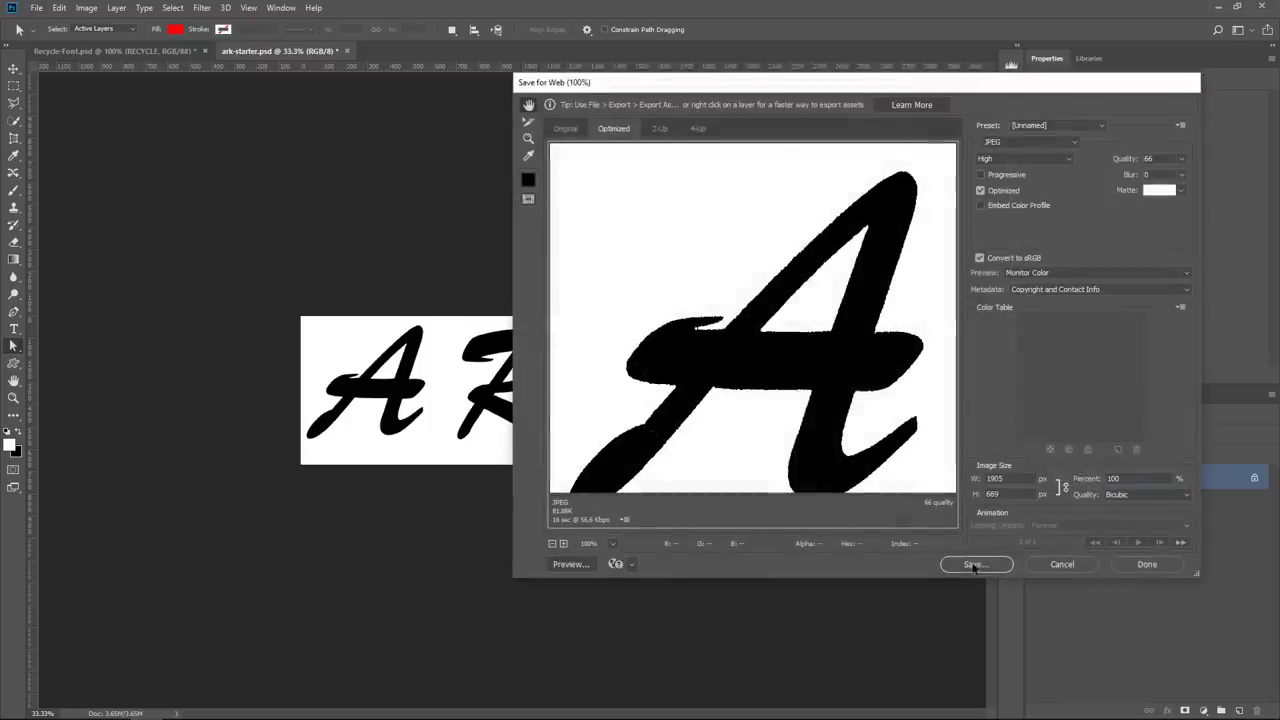
left_click(976, 564)
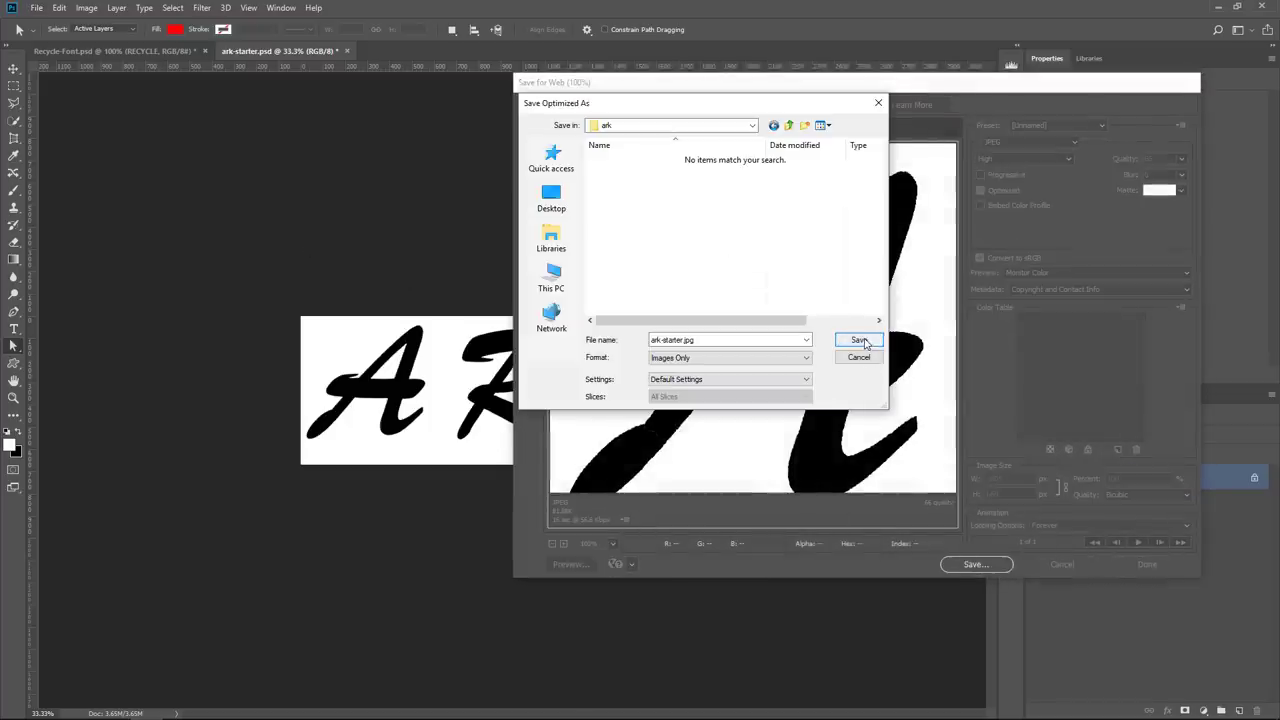
left_click(866, 341)
left_click(862, 341)
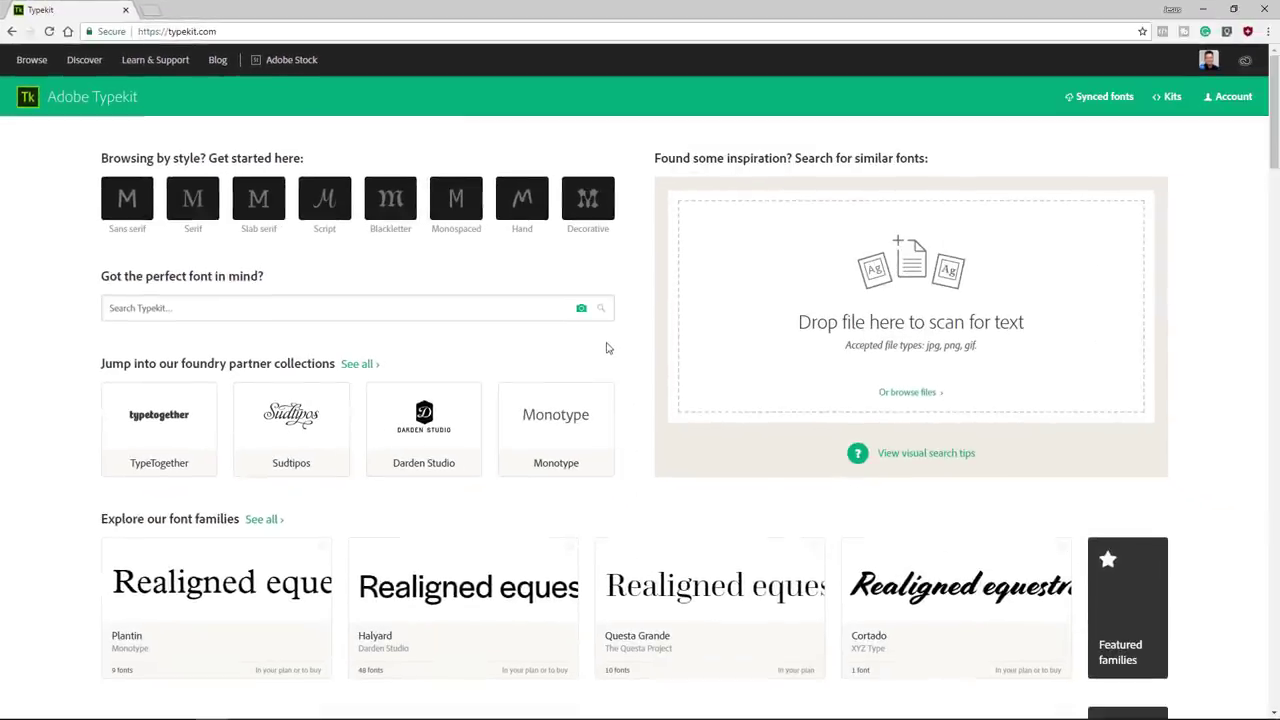
Step: Load ark-starter.jpg into Typekit's visual font search via the camera icon
scroll(600, 347, "down", 6)
scroll(597, 345, "up", 5)
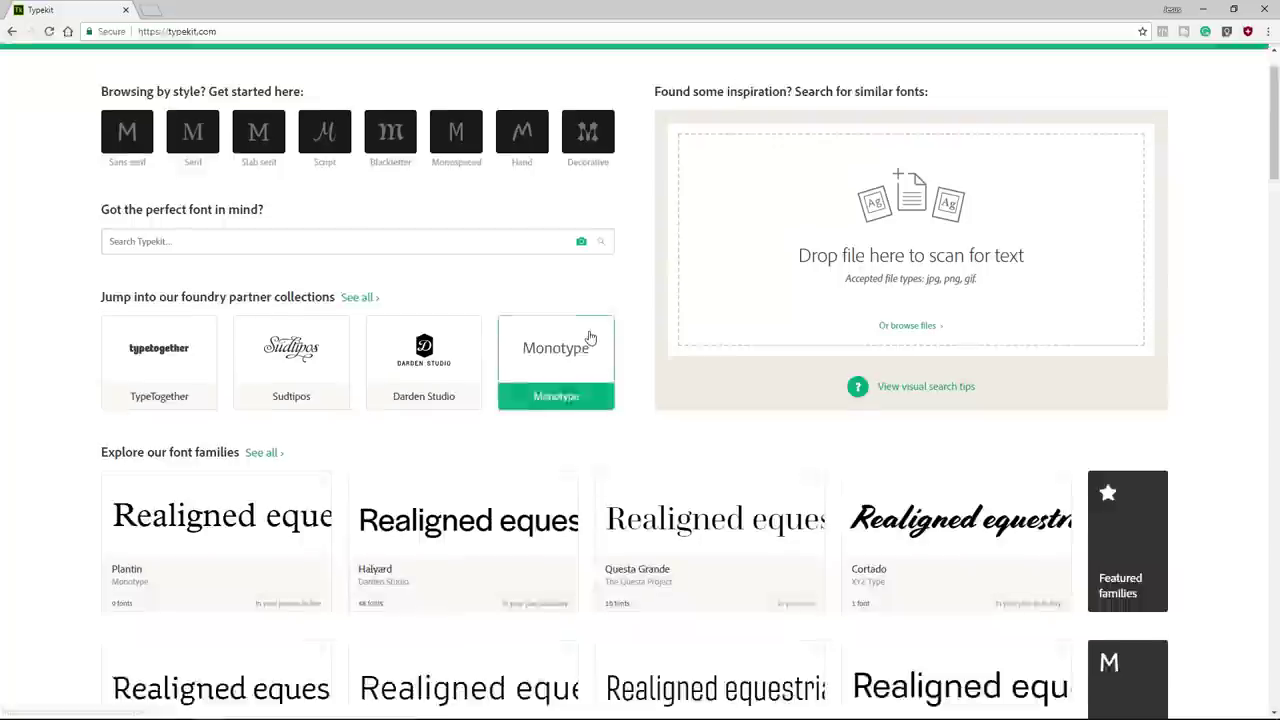
scroll(590, 340, "up", 1)
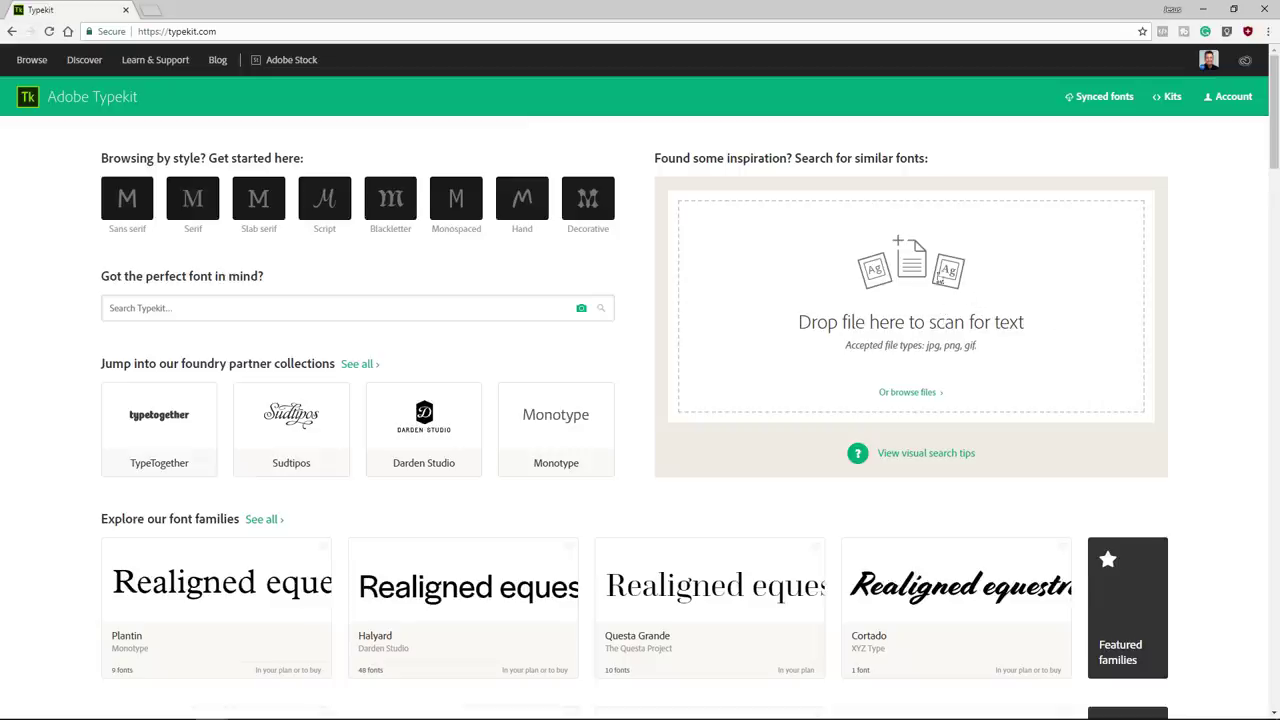
left_click(581, 308)
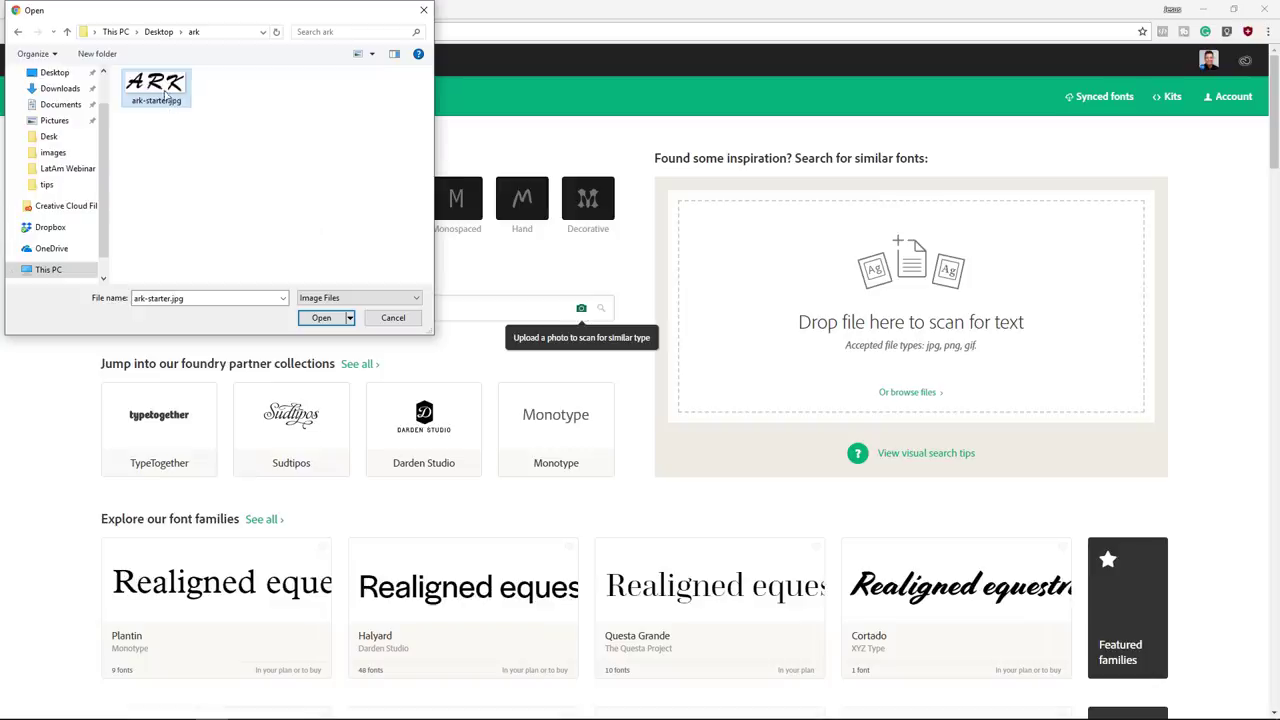
left_click(321, 317)
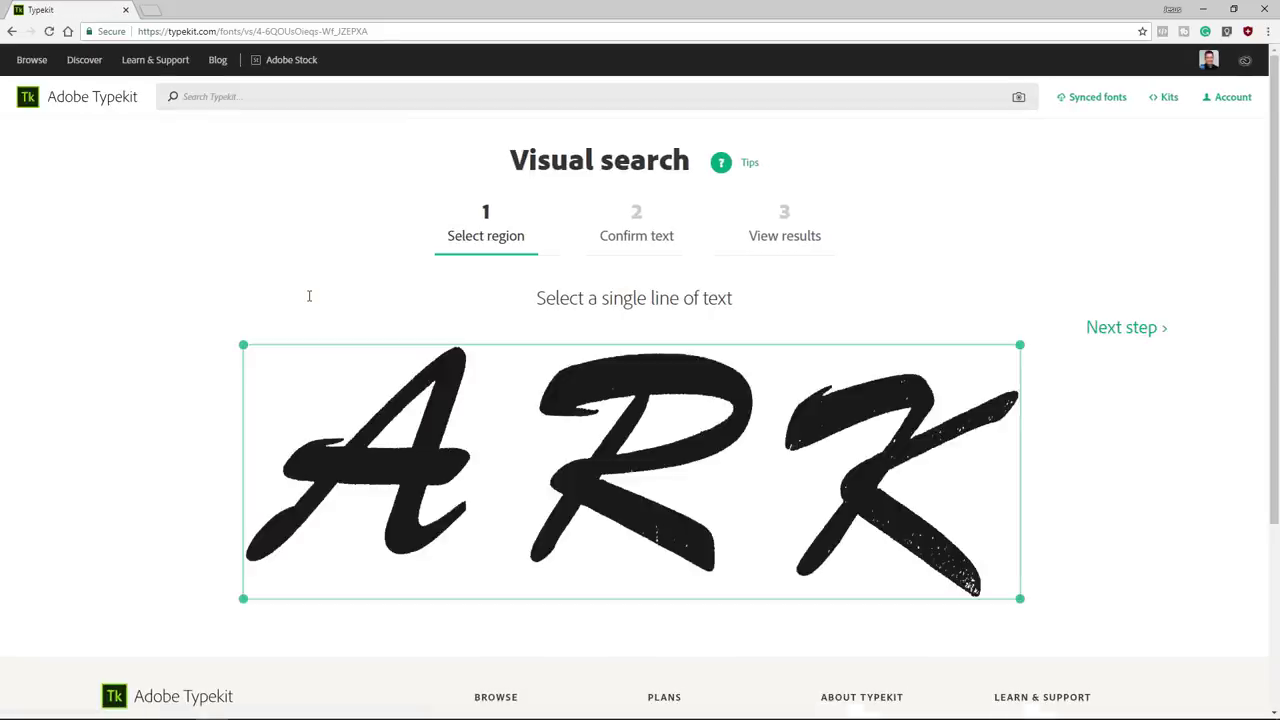
Step: Tighten the search region around the ARK sign and replace the misread characters with ARK
left_click_drag(240, 443, 165, 432)
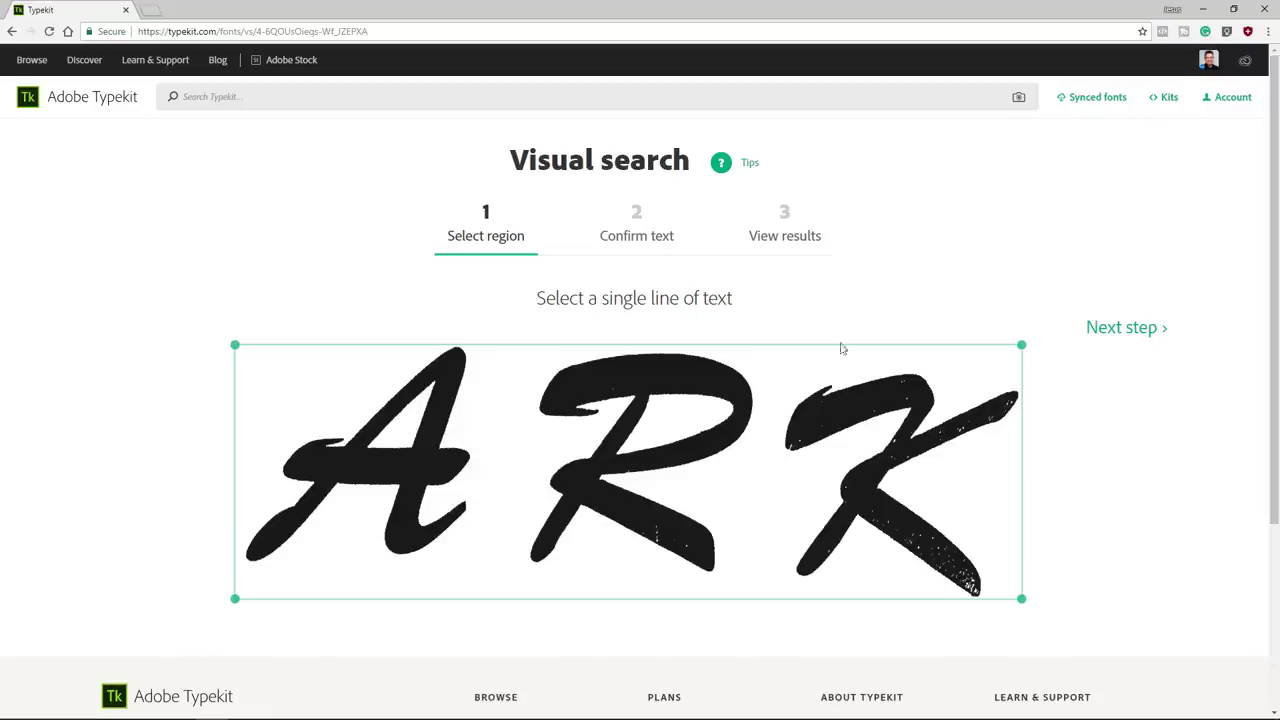
left_click(1106, 335)
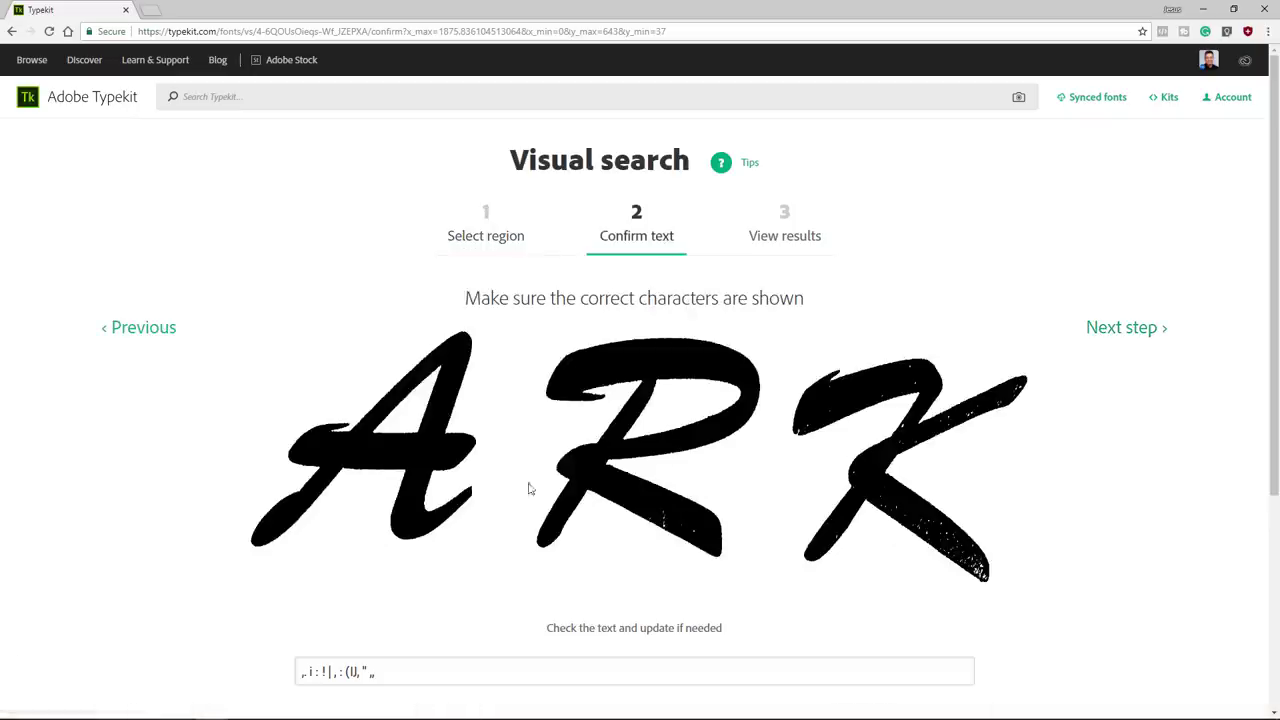
left_click_drag(477, 670, 296, 668)
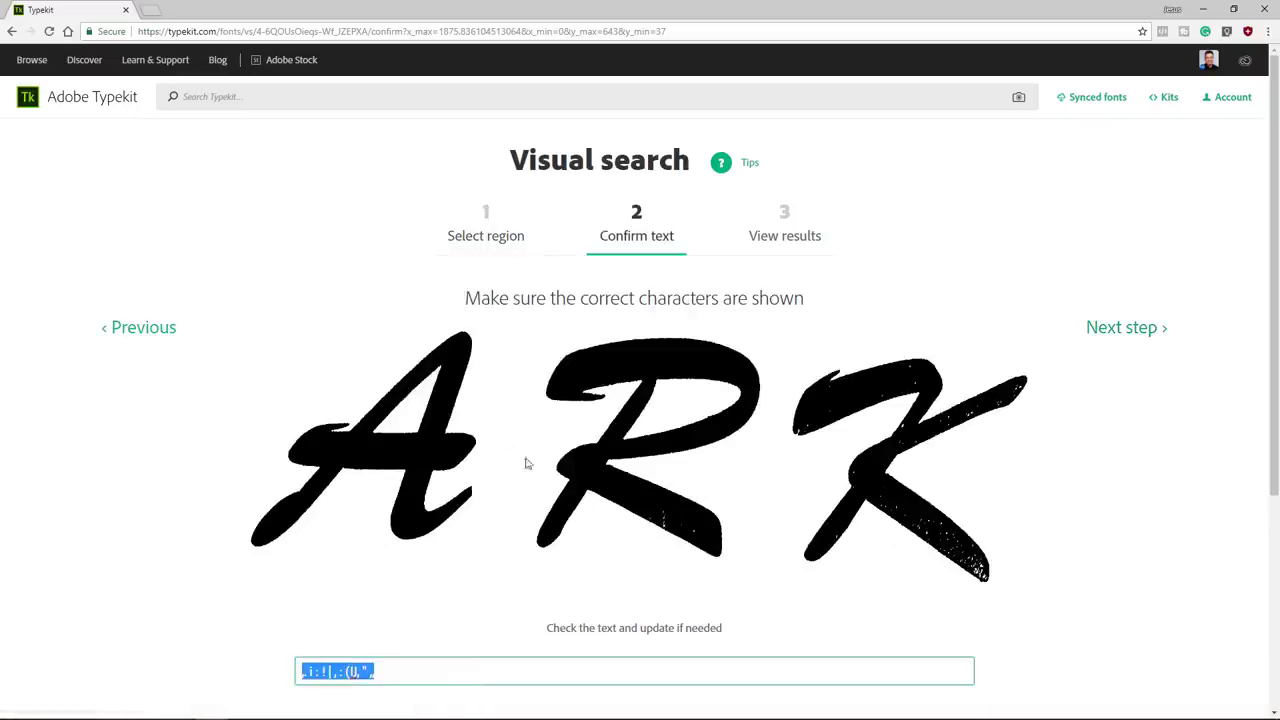
left_click(432, 672)
left_click_drag(428, 672, 298, 660)
type("ARK")
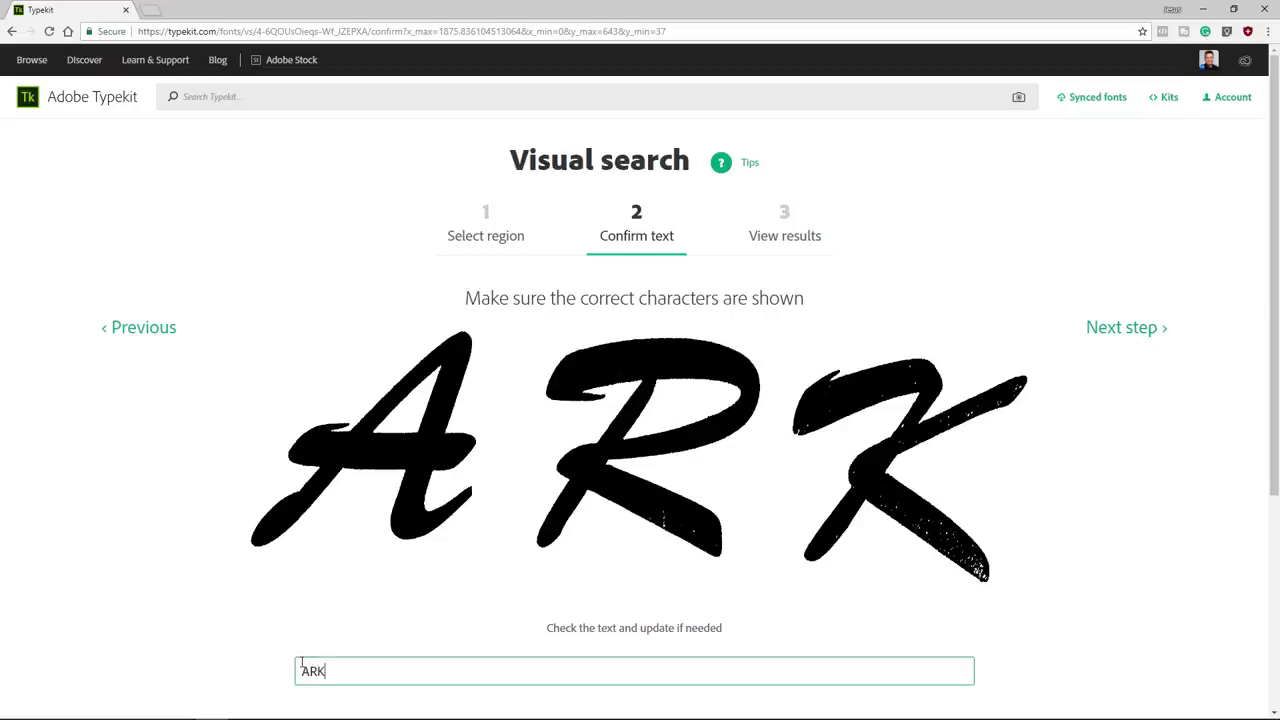
Step: Show the similar-font results and enlarge the previews to the 120px maximum
left_click(1111, 333)
scroll(192, 328, "down", 3)
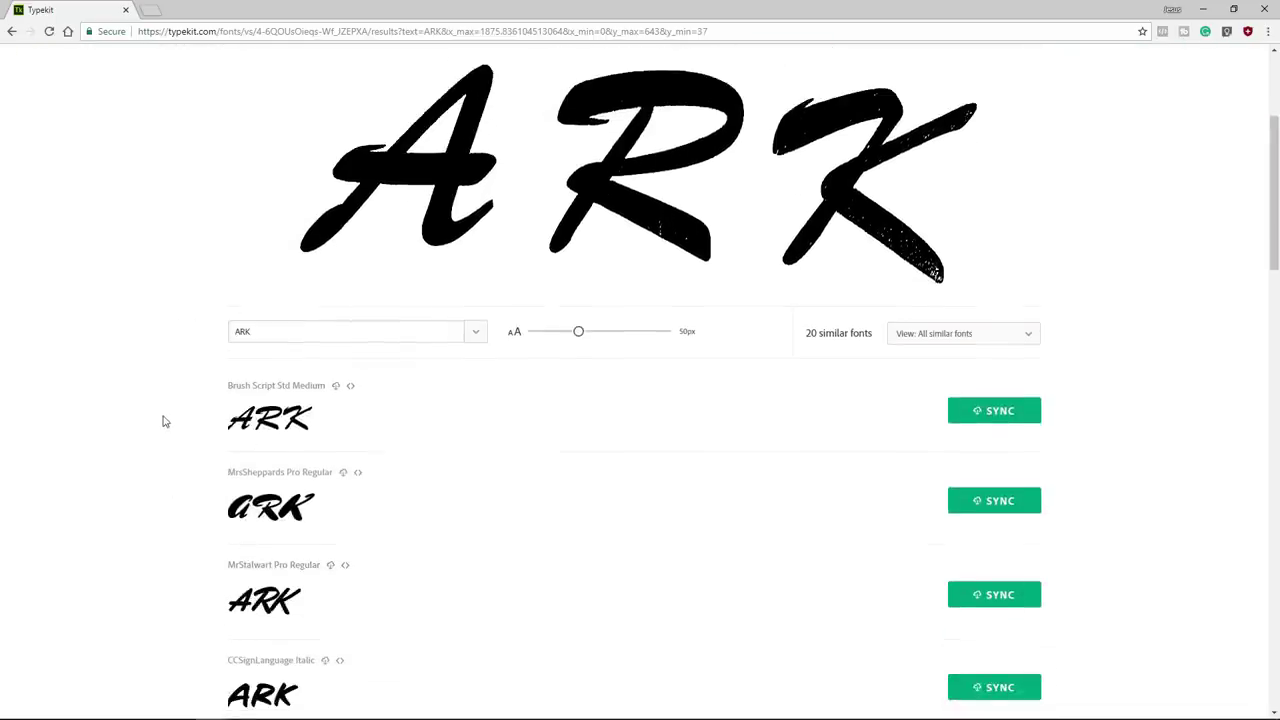
left_click_drag(578, 331, 673, 344)
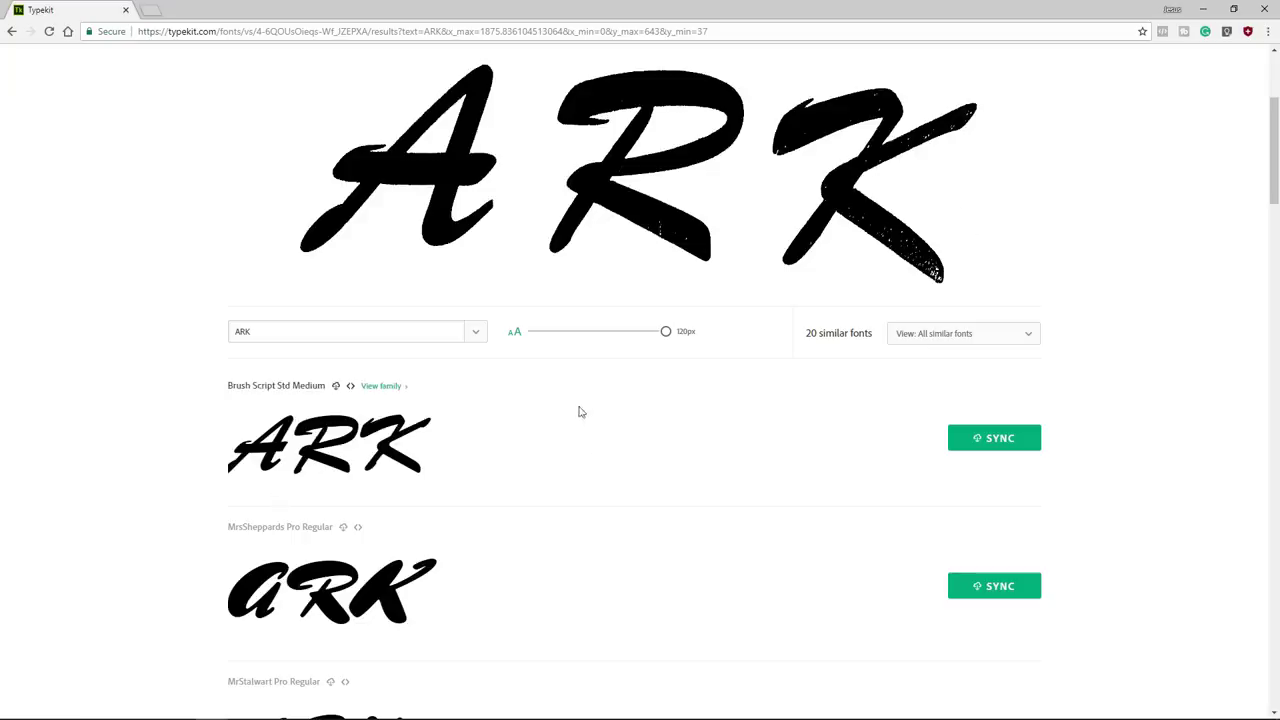
left_click_drag(666, 331, 540, 332)
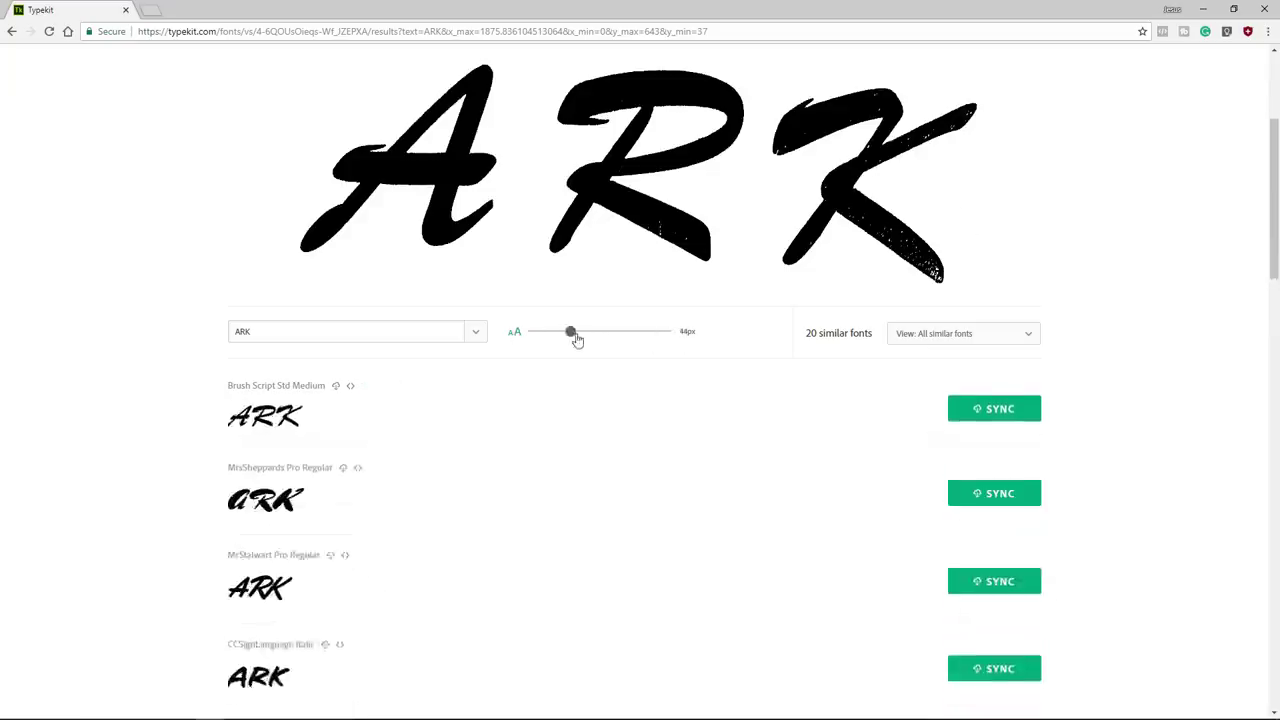
left_click_drag(580, 340, 678, 335)
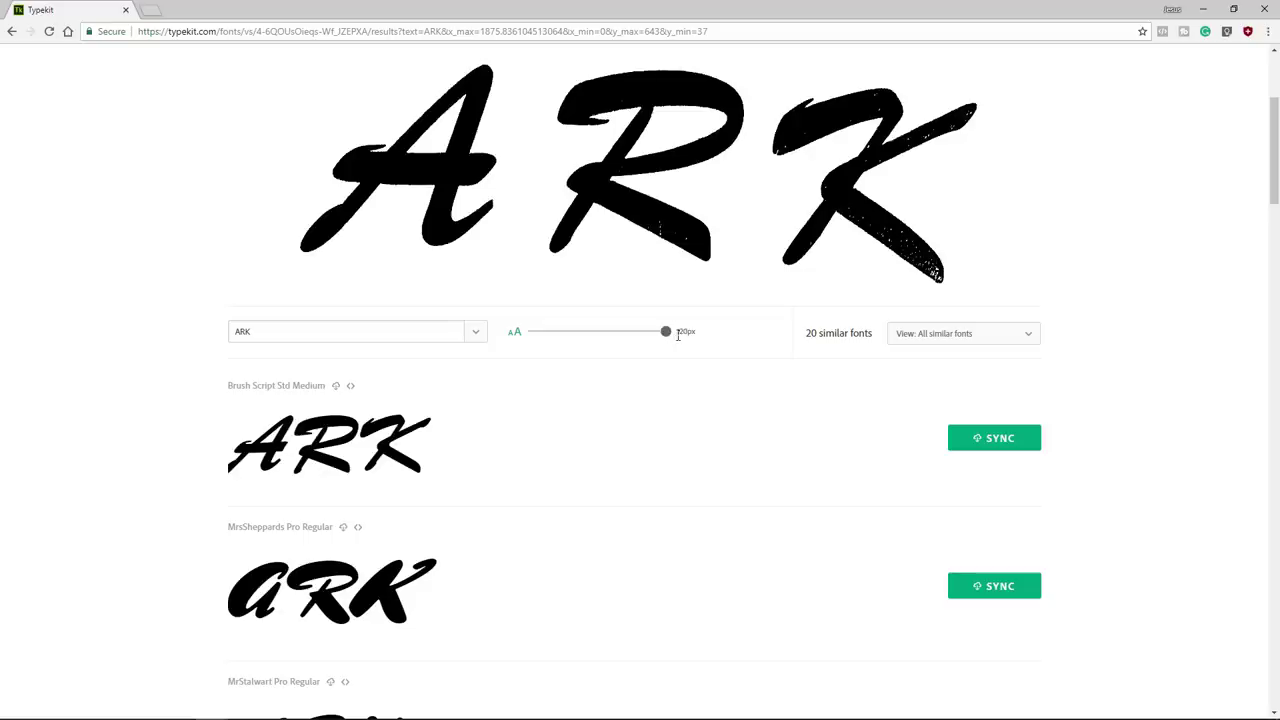
Step: Set the preview sample text to ARK and browse the 20 similar fonts
left_click(311, 330)
type("Photoshop")
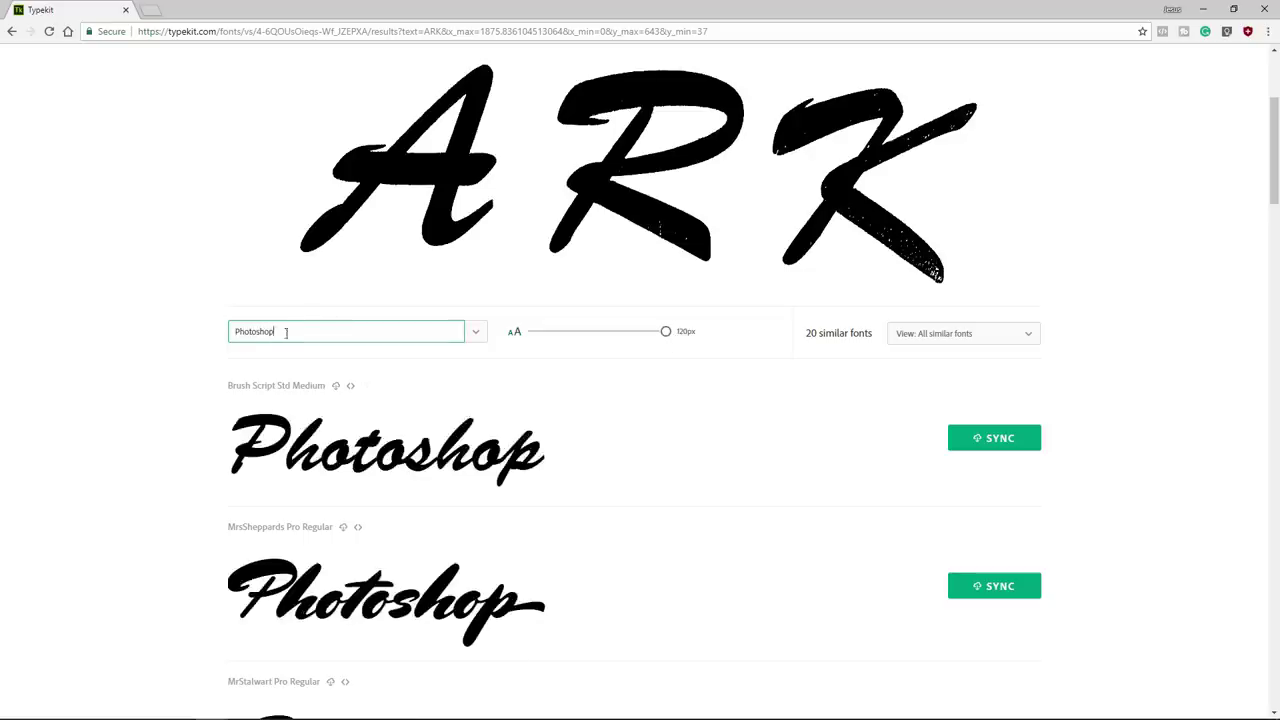
left_click_drag(301, 328, 203, 336)
type("ARK")
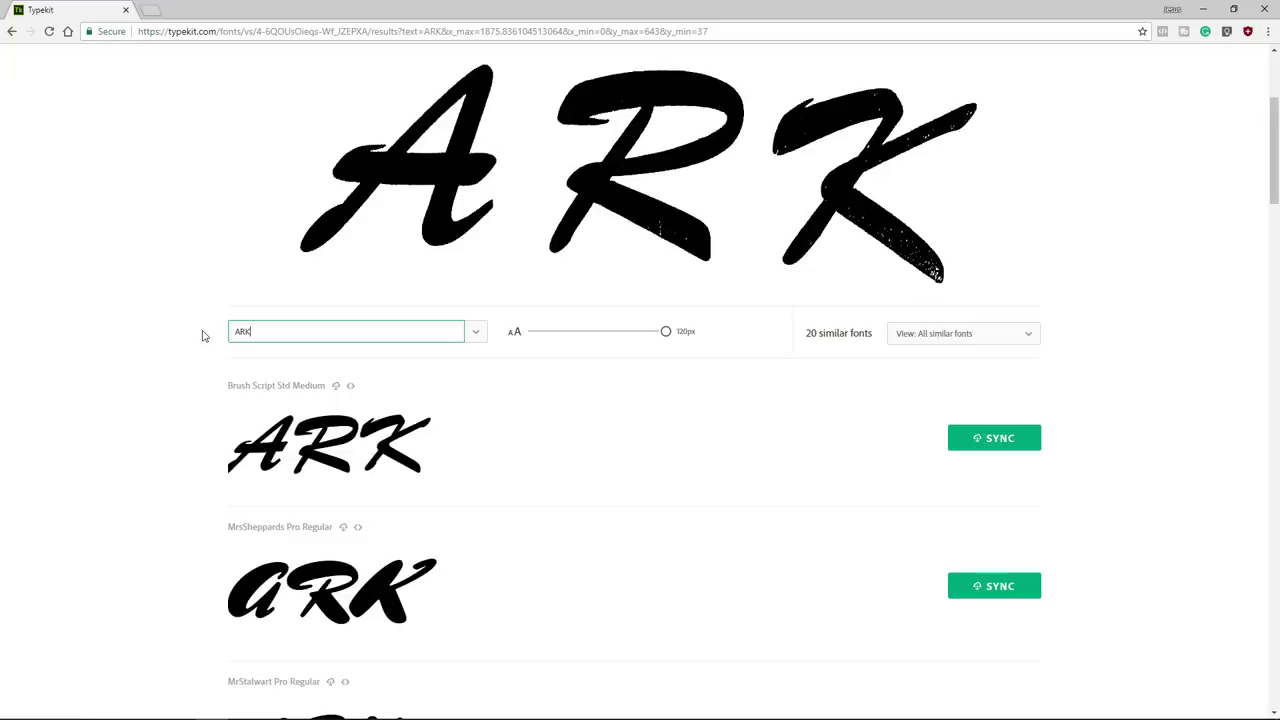
scroll(170, 480, "down", 5)
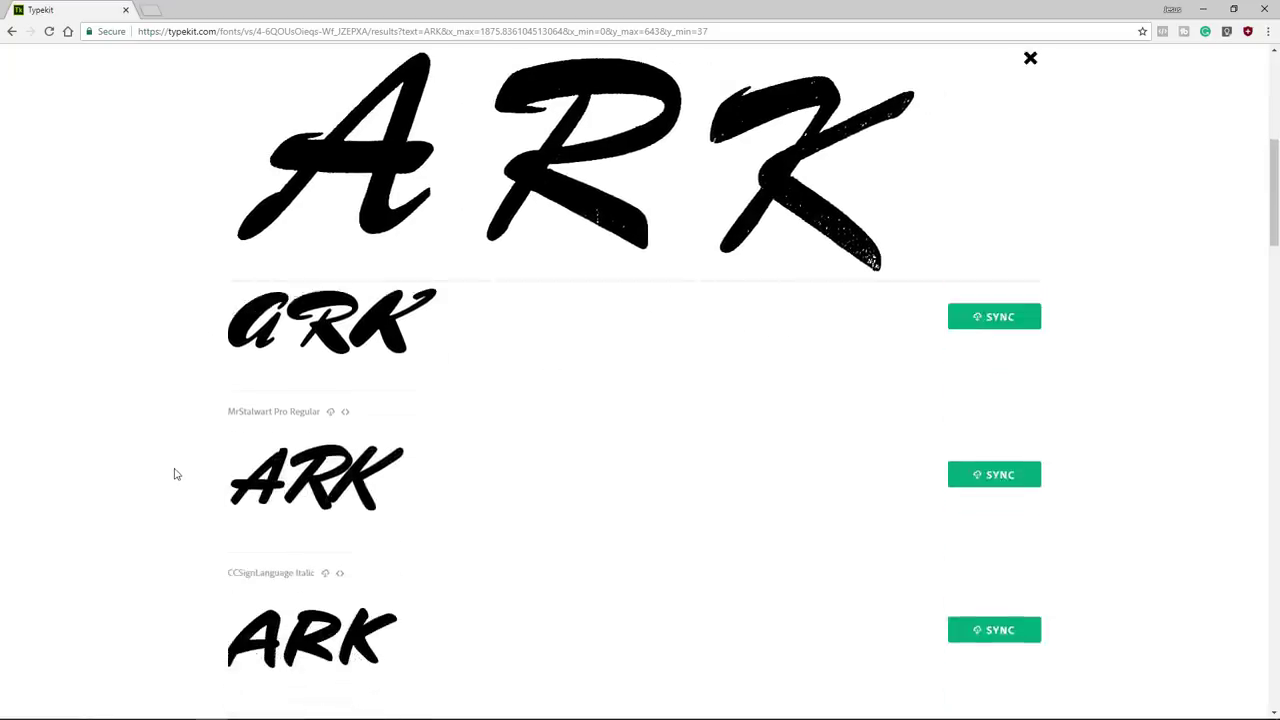
scroll(170, 473, "down", 5)
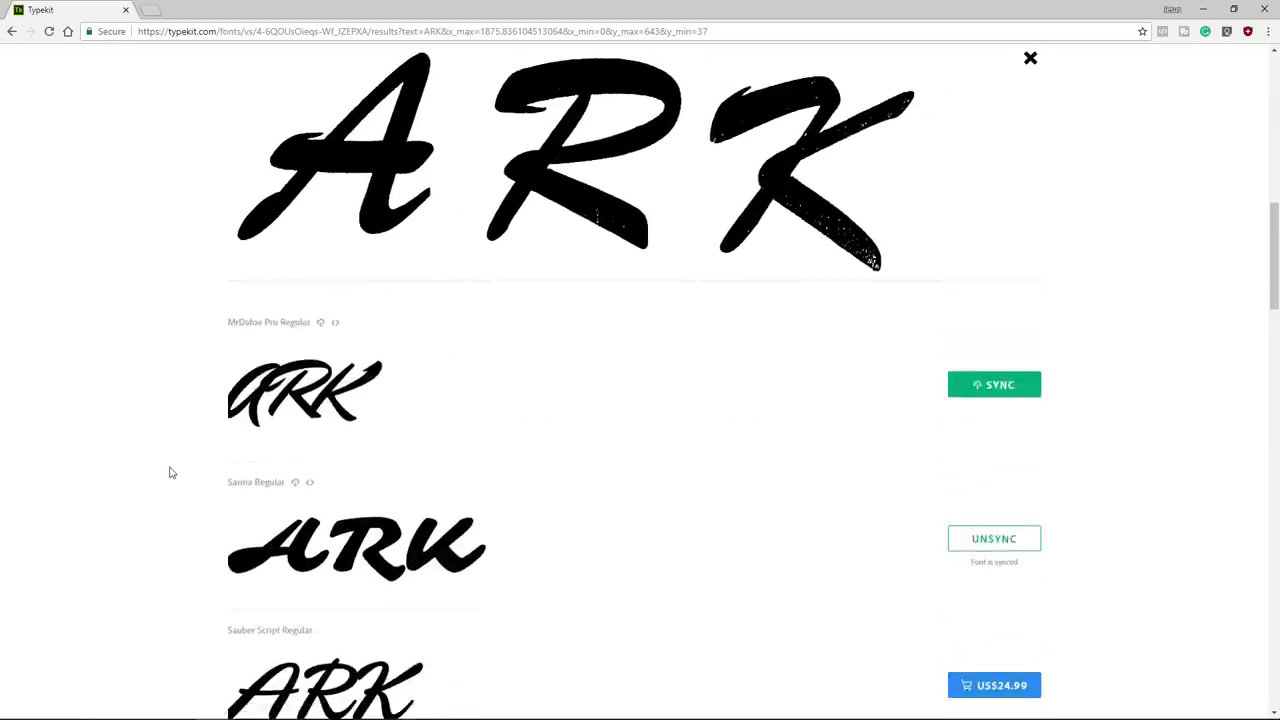
scroll(170, 471, "down", 5)
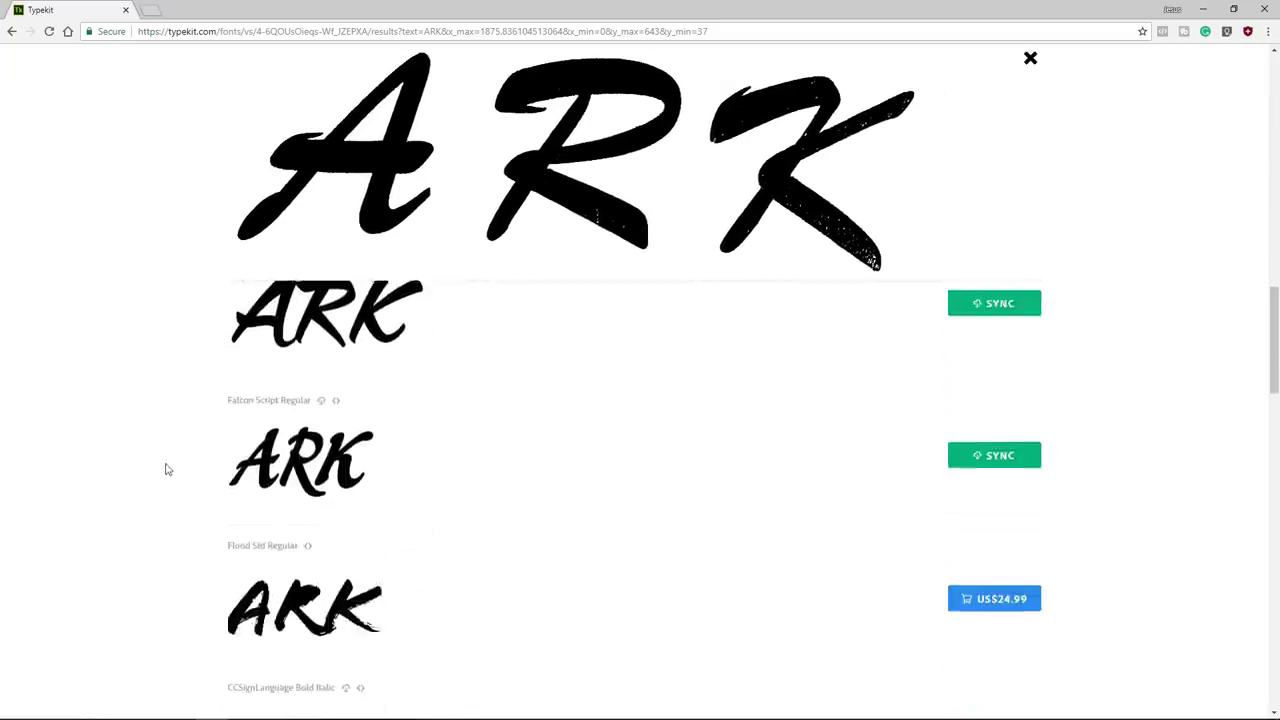
scroll(165, 470, "up", 1)
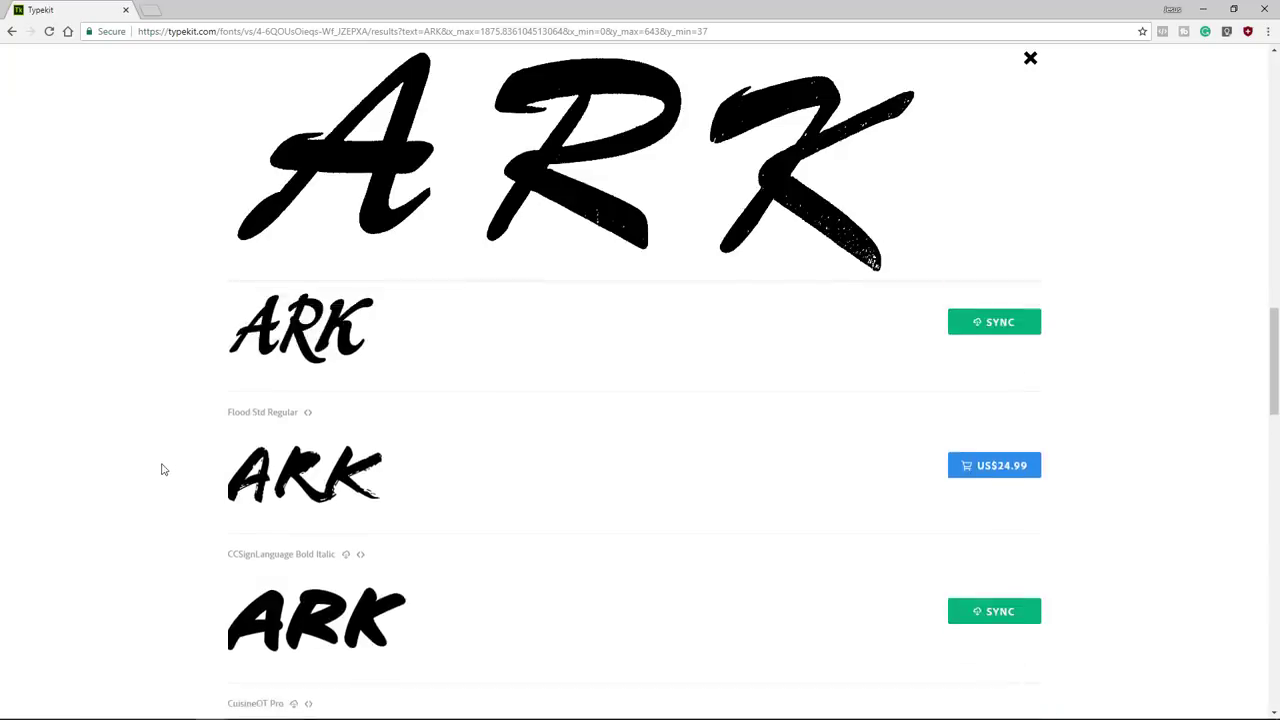
Step: Sync Brush Script Std Medium from the top of the similar-fonts list
scroll(163, 470, "up", 10)
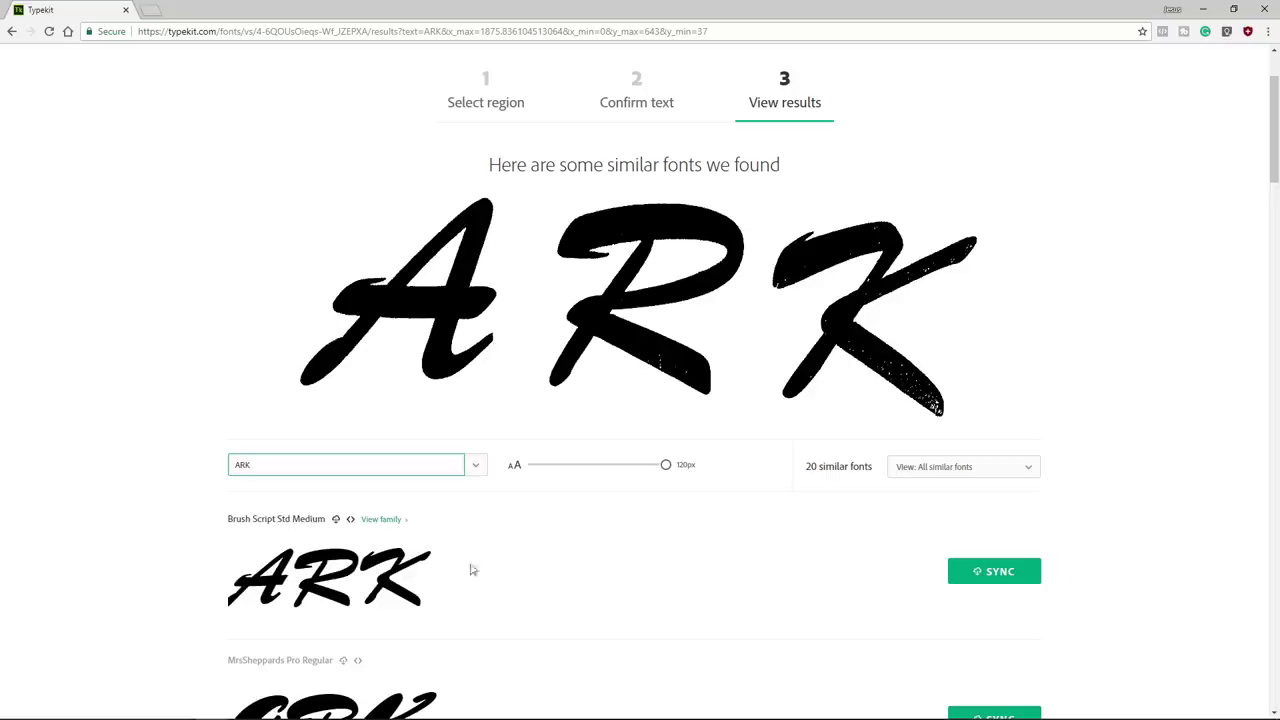
left_click(1000, 574)
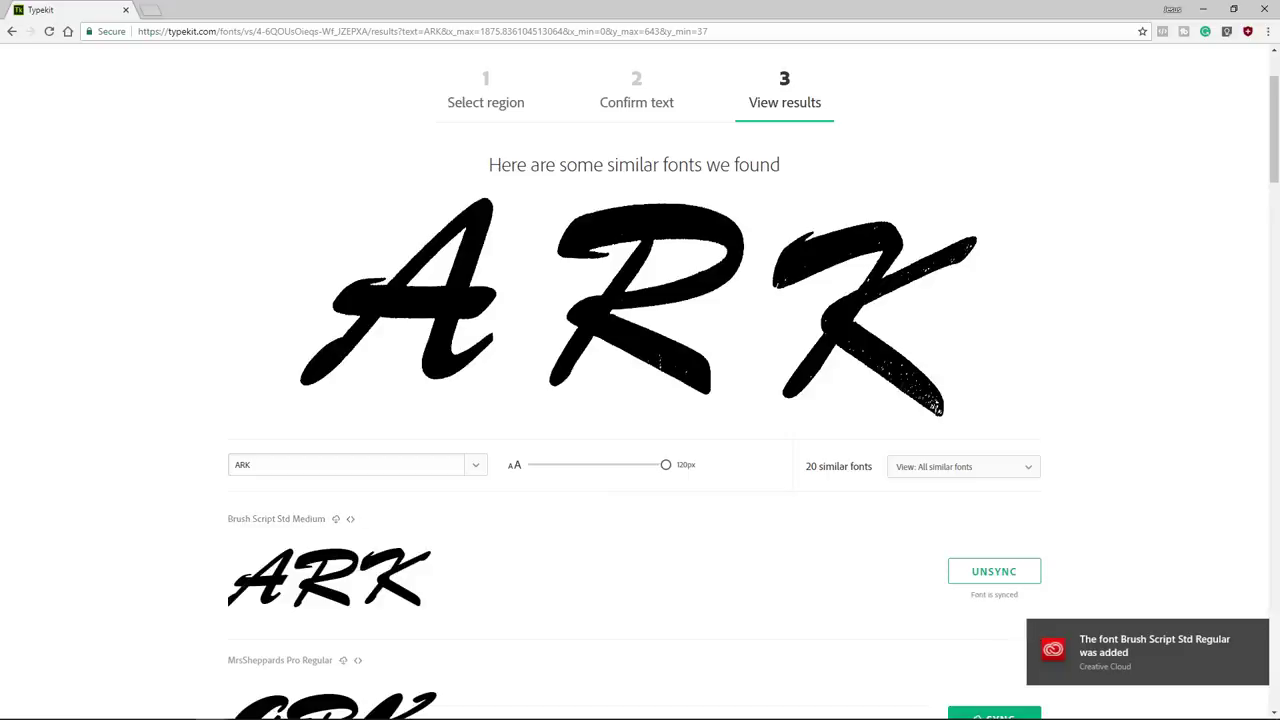
Step: In ark-starter.psd, add an empty Layer 1 and hide the Background image
key("alt+Tab")
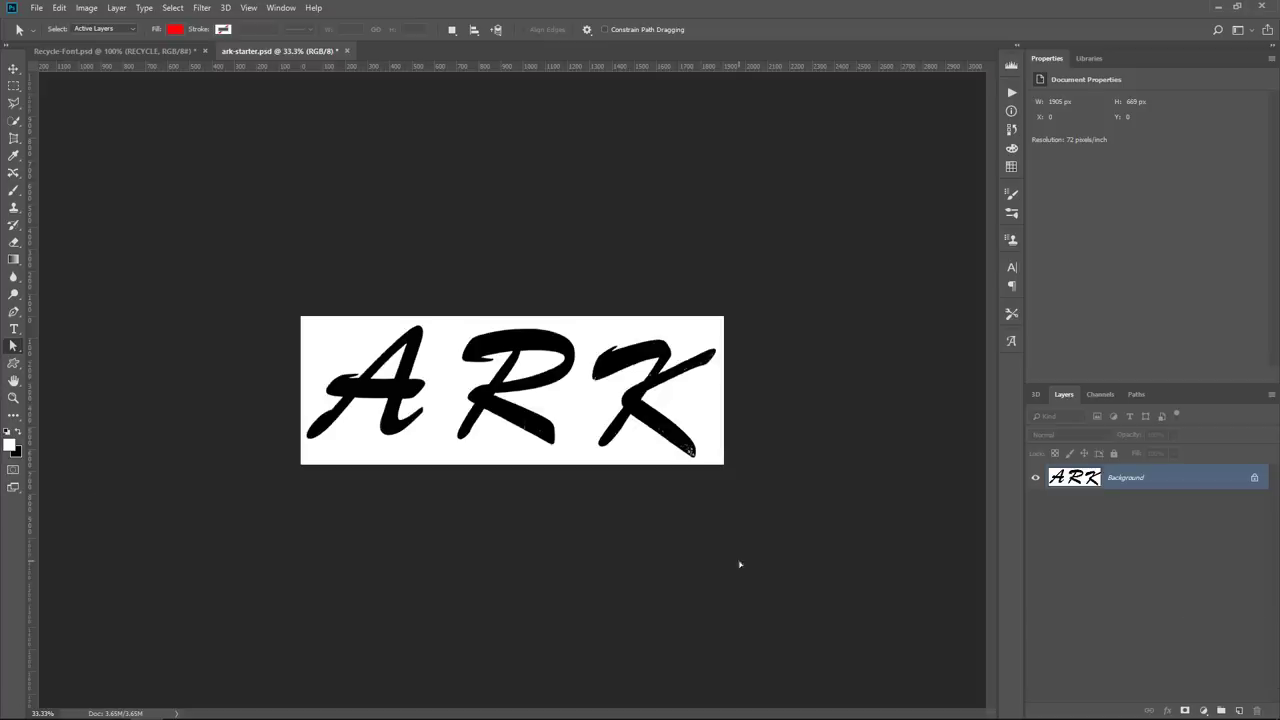
left_click(1240, 711)
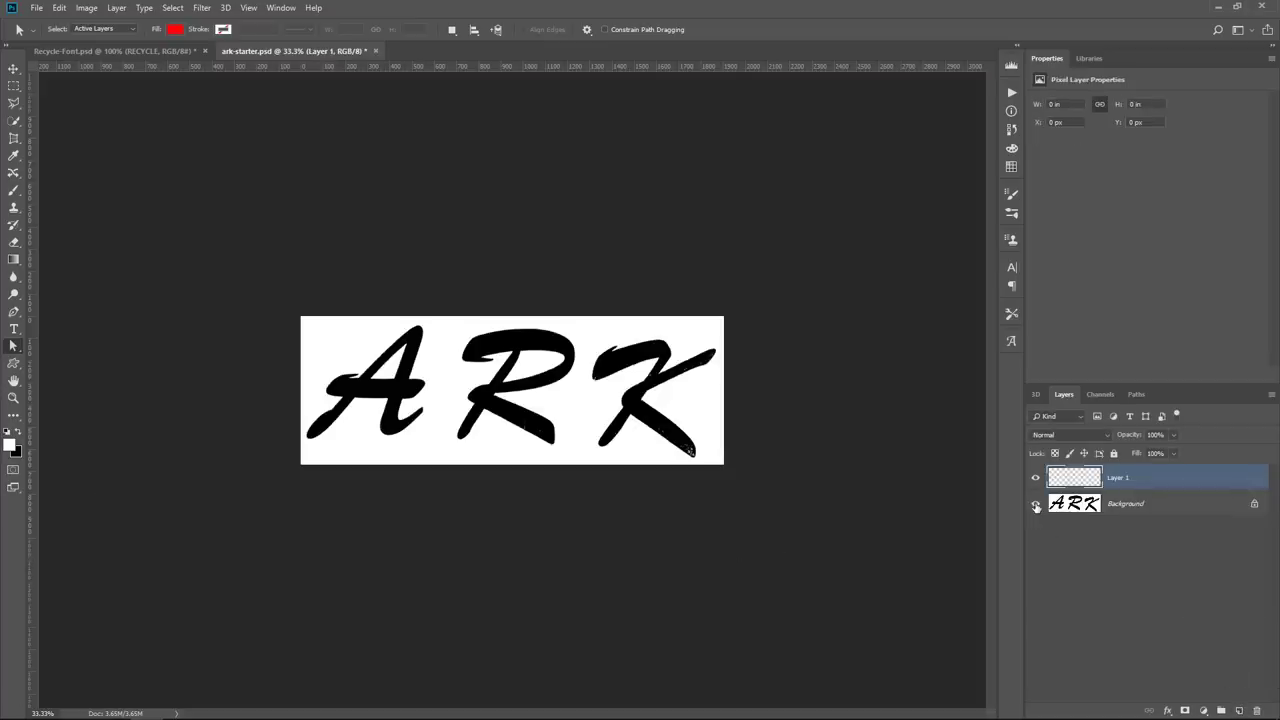
left_click(1036, 504)
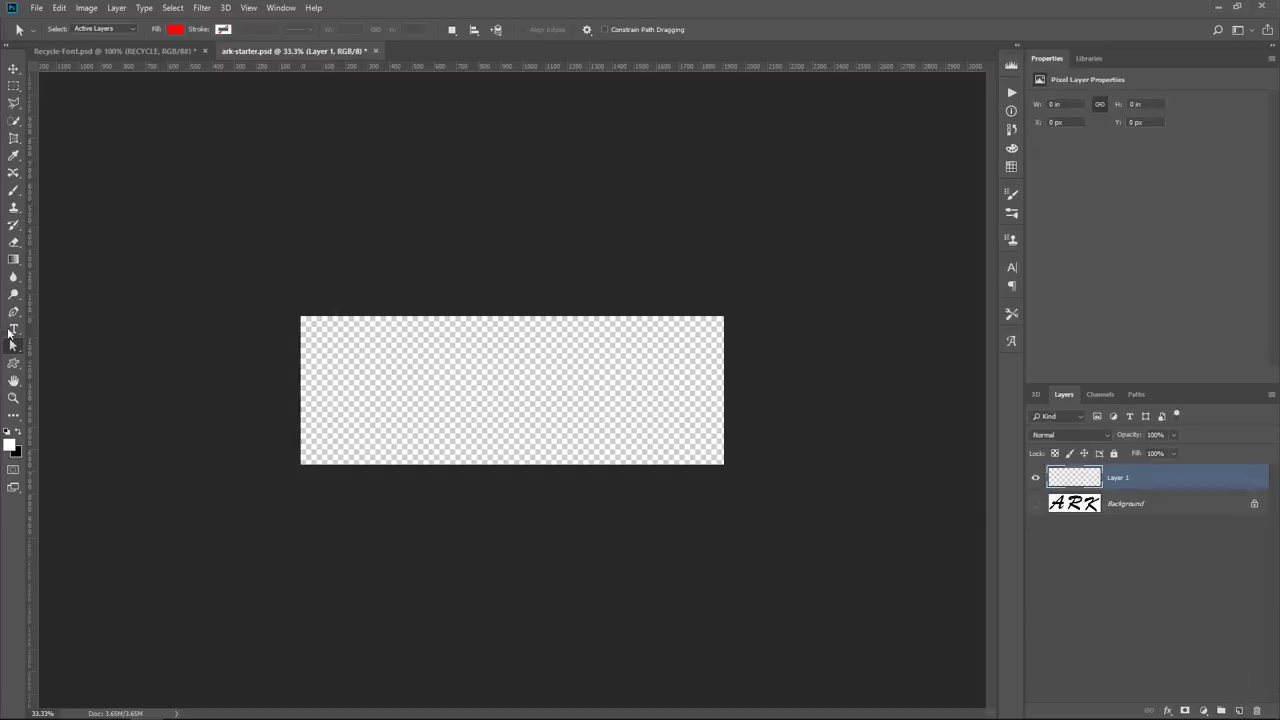
Step: Set the Type tool's font to Brush Script Std from the Typekit-filtered font list
key("t")
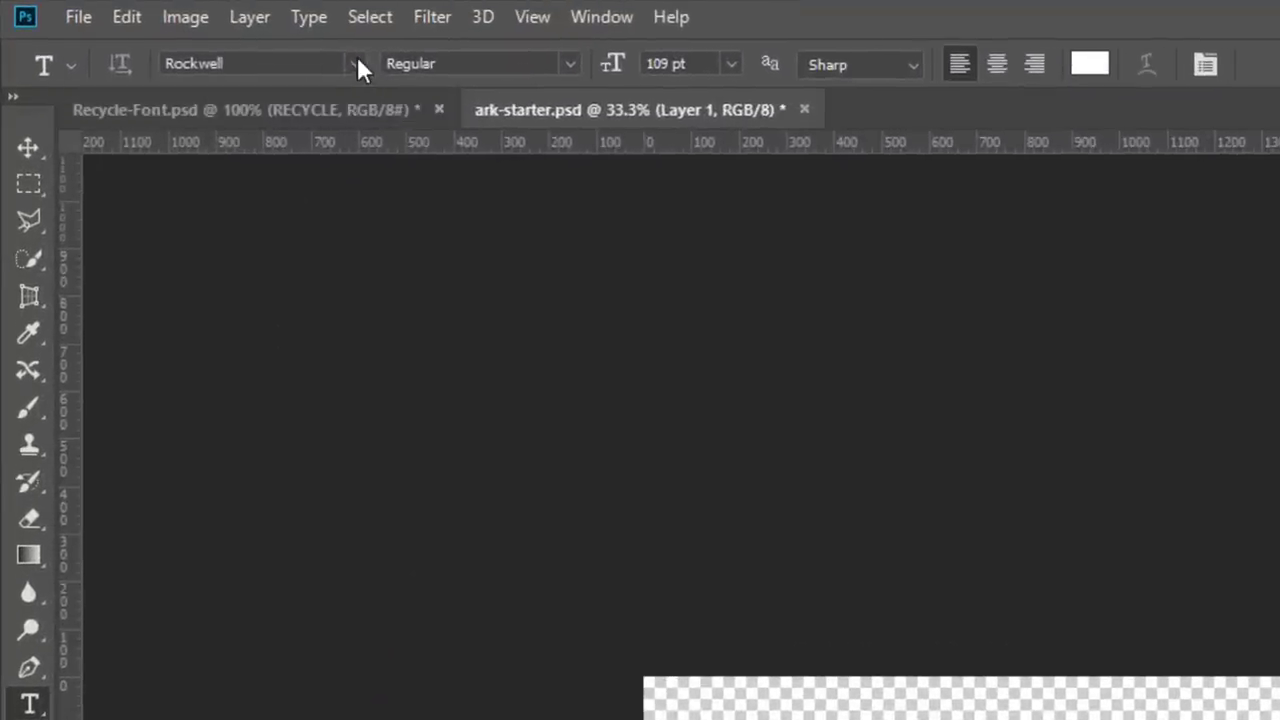
left_click(357, 63)
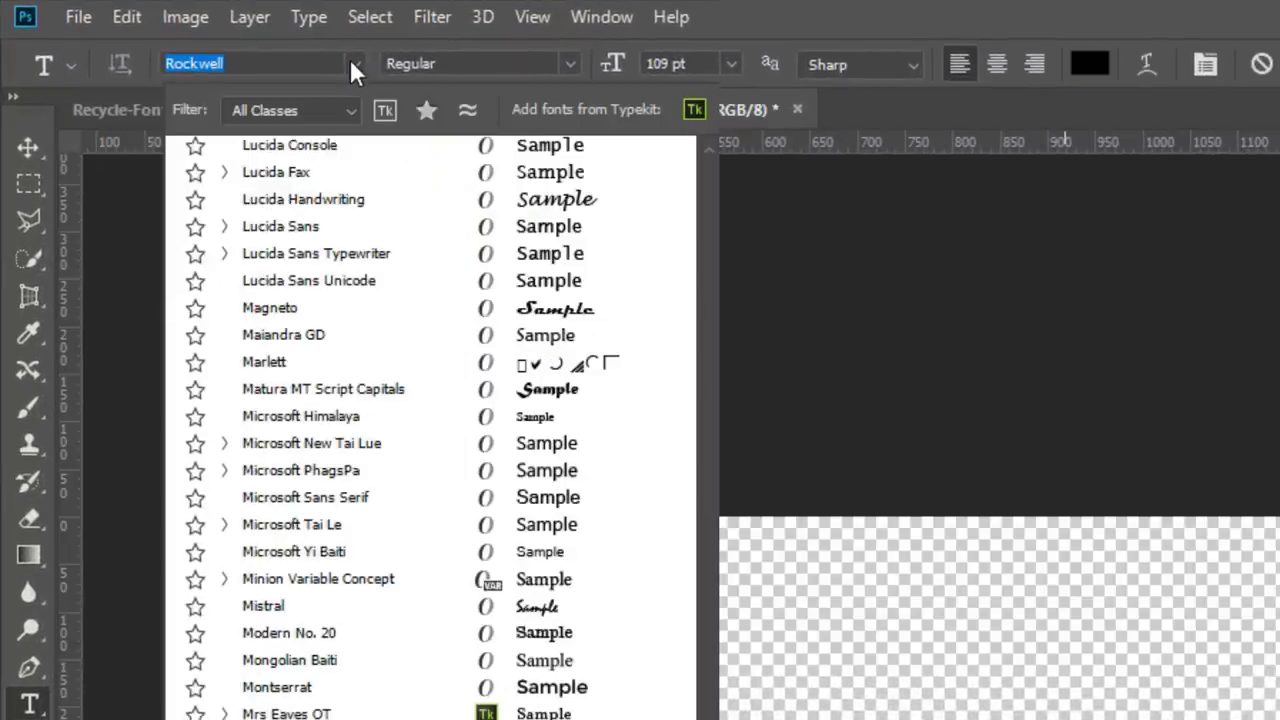
scroll(437, 519, "up", 20)
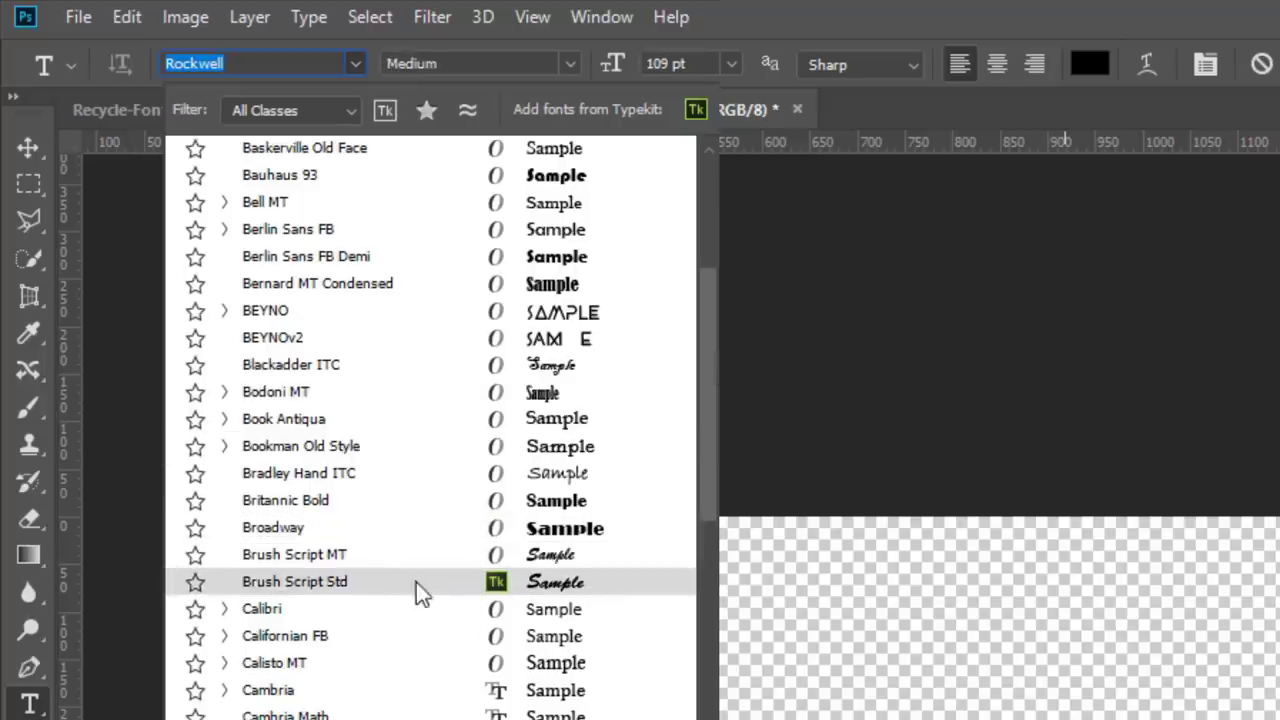
left_click(386, 110)
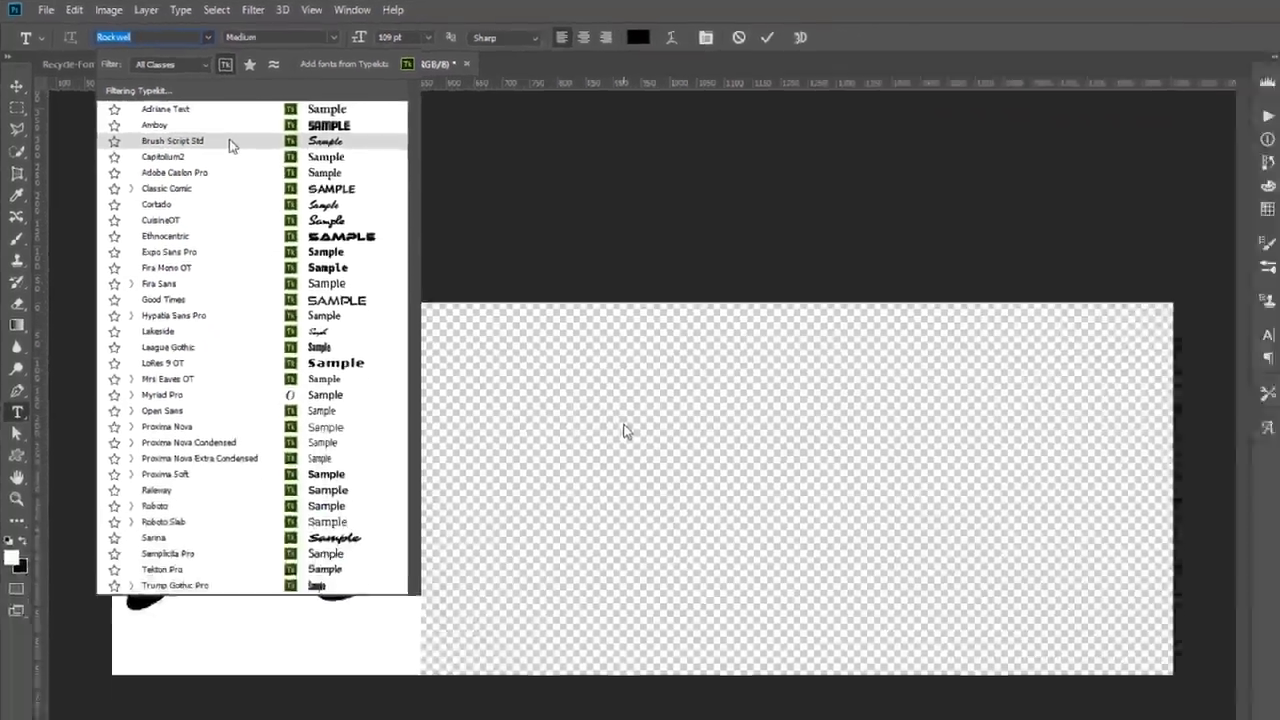
left_click(382, 240)
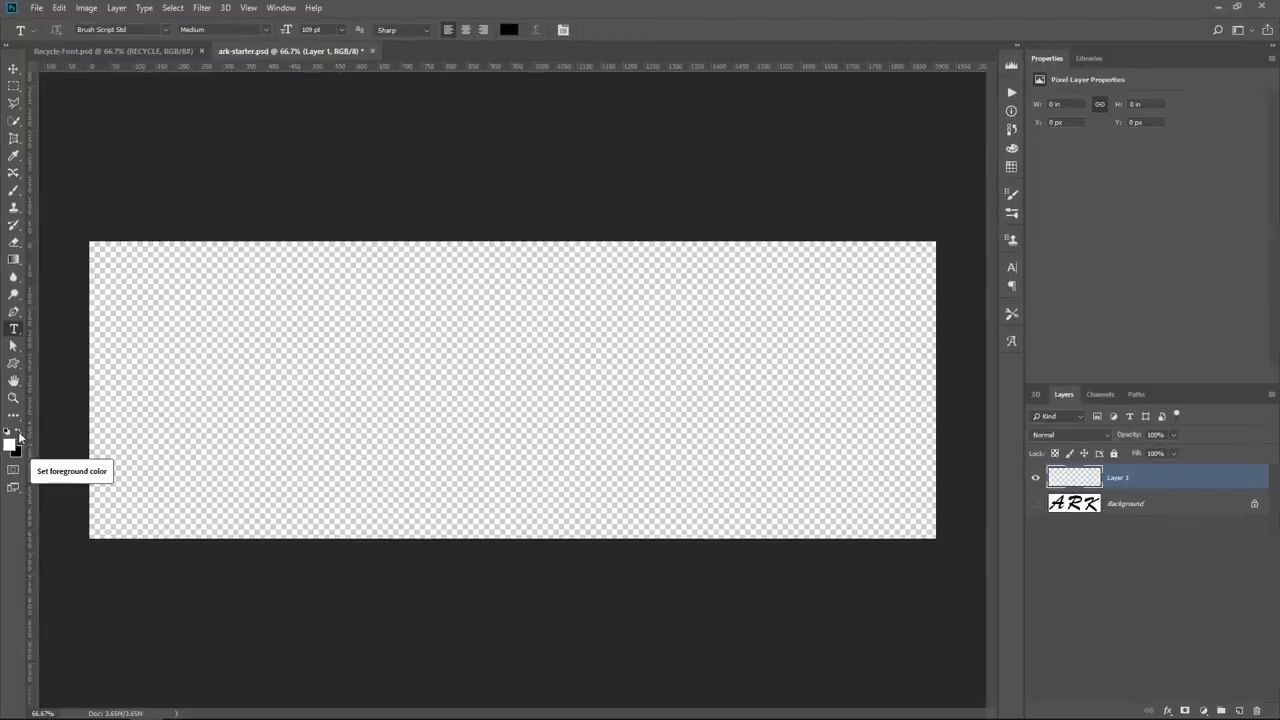
Step: Type ARK on the canvas in Brush Script Std and commit it
left_click(229, 408)
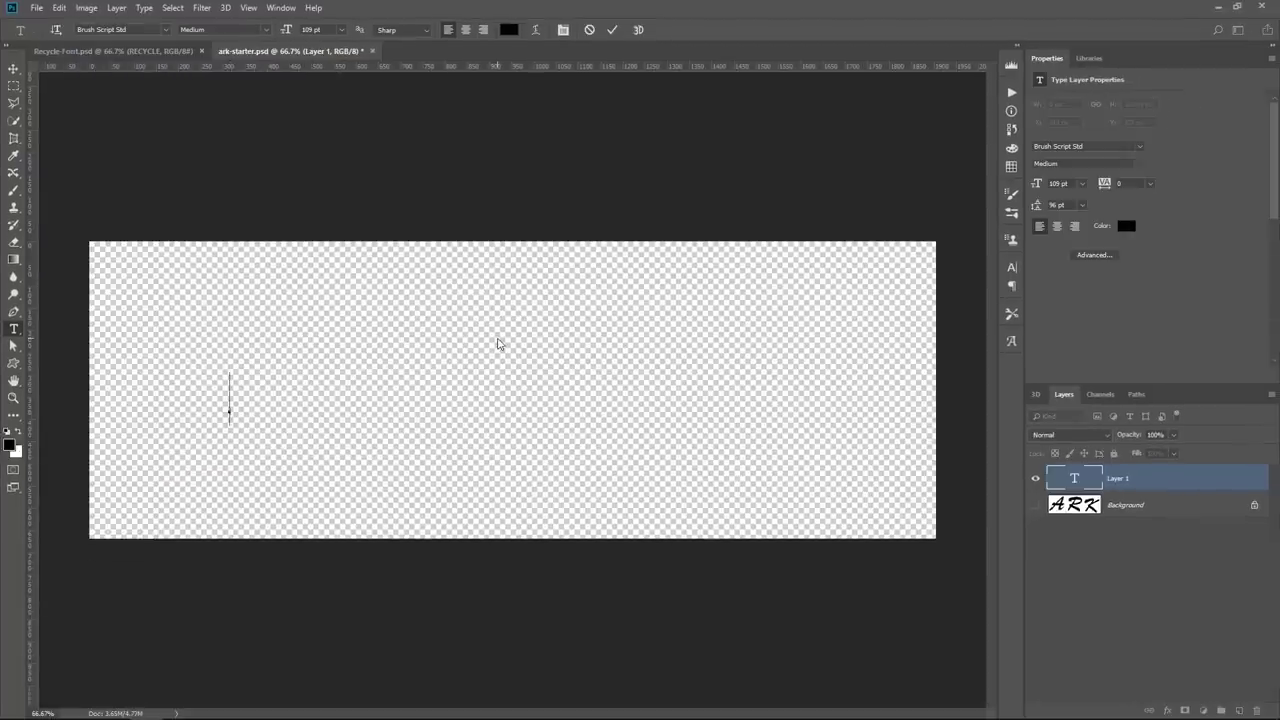
type("ARK")
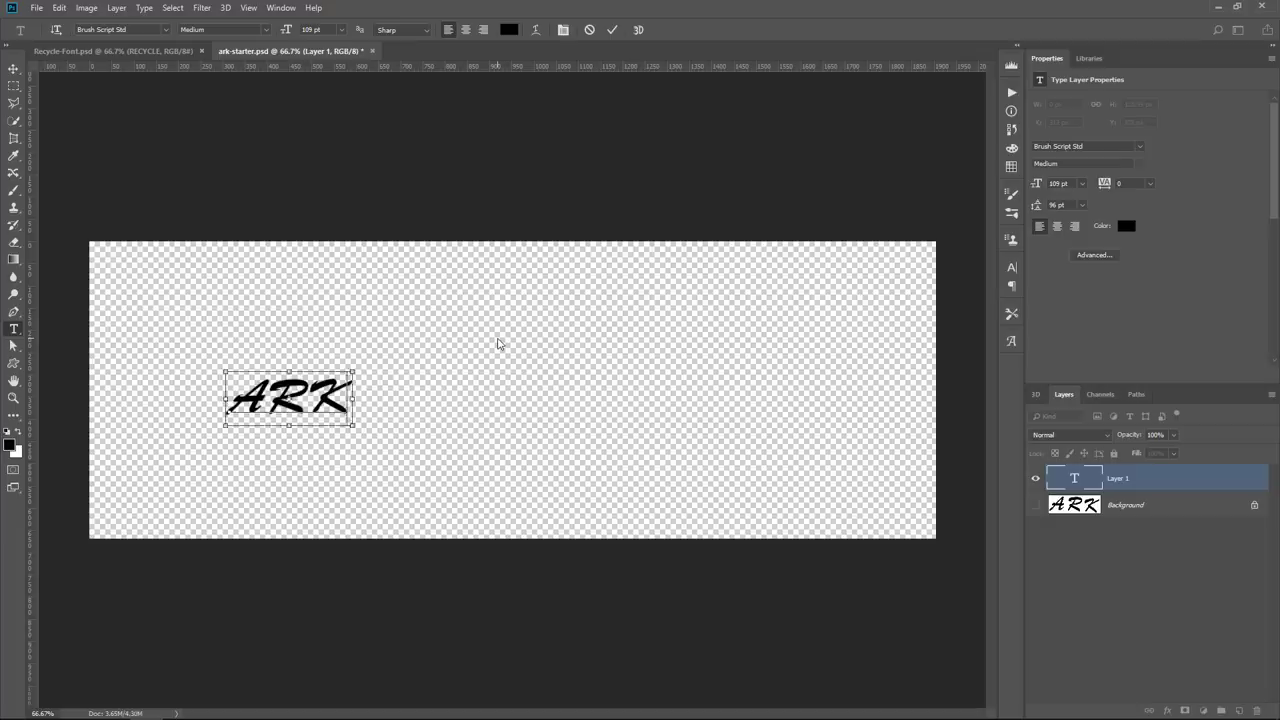
key("ctrl+Return")
Step: Scale ARK proportionally to about 521 pt and move it up across the canvas
key("ctrl+t")
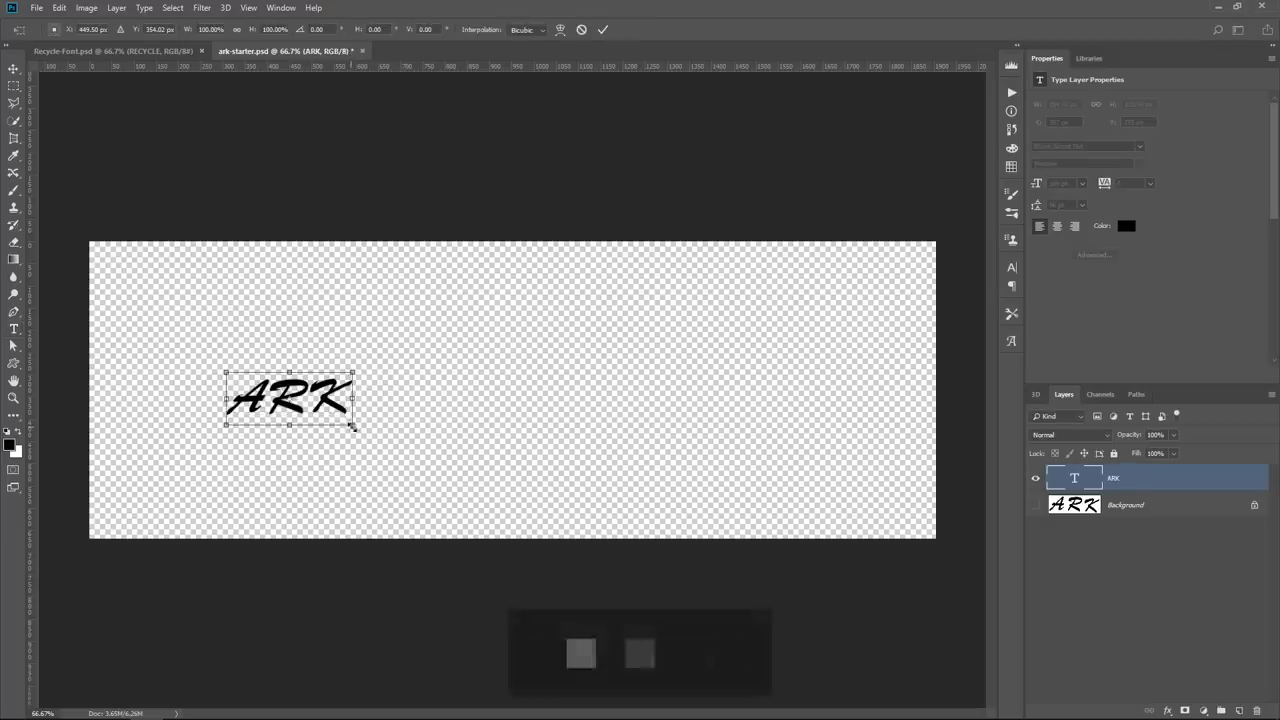
left_click_drag(354, 428, 830, 630)
key("shift")
left_click_drag(670, 557, 623, 403)
key("Return")
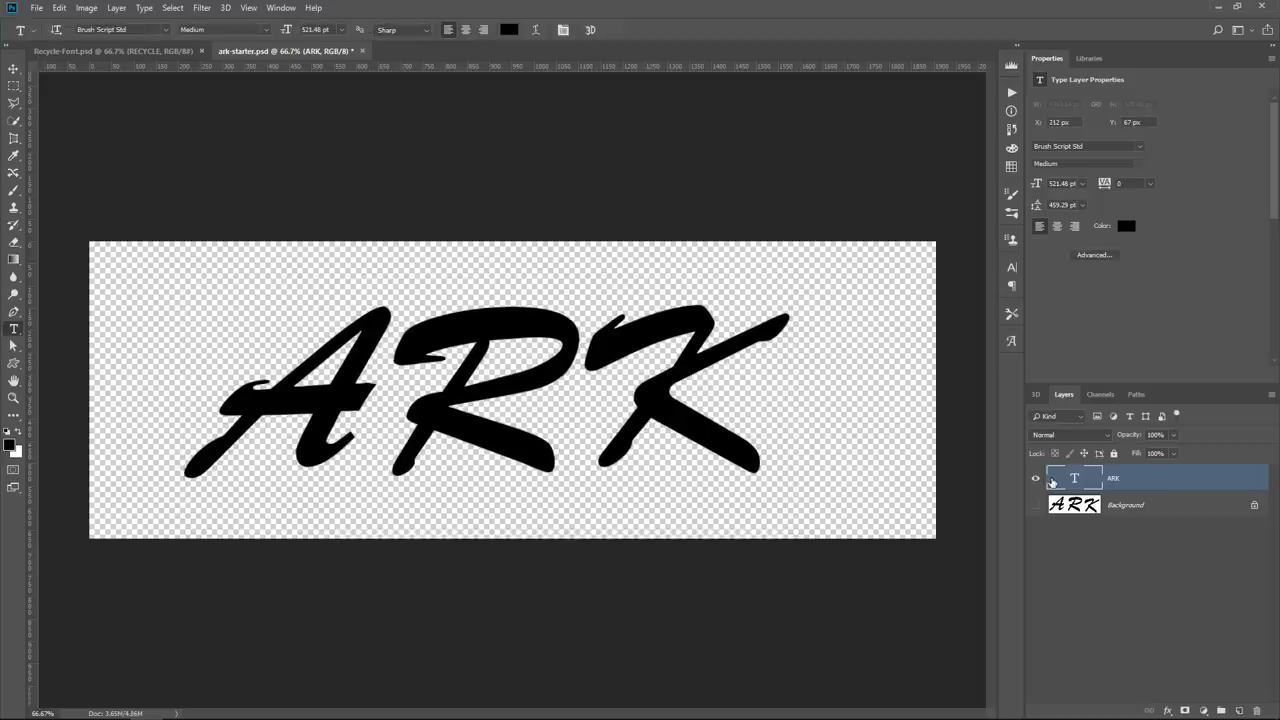